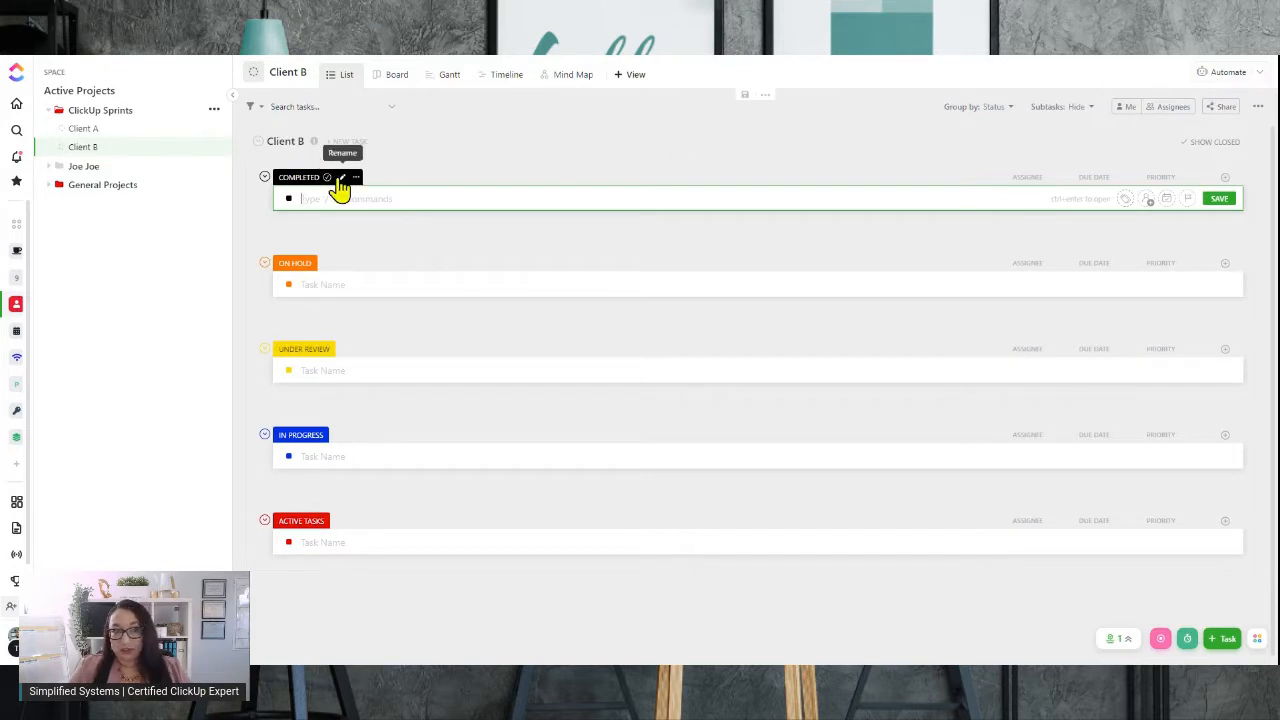
Open the Client A list inside the ClickUp Sprints folder
{"action": "left_click", "coordinate": [90, 113]}
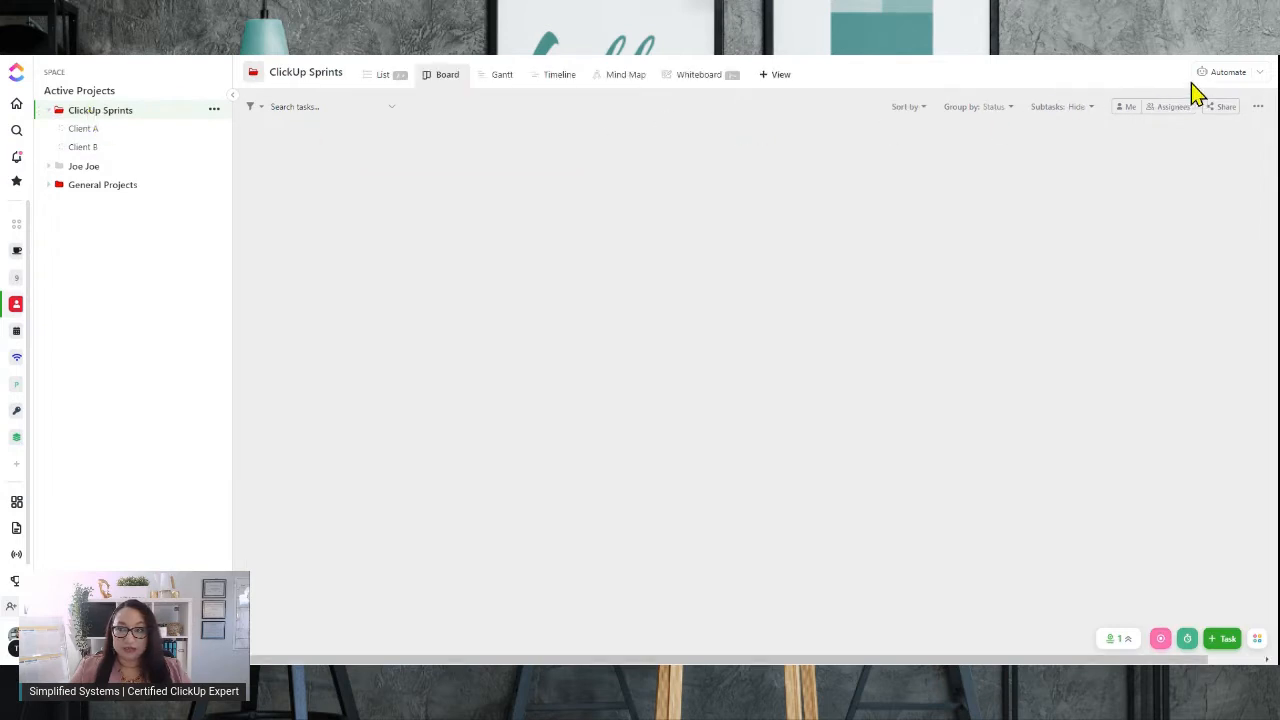
{"action": "left_click", "coordinate": [82, 130]}
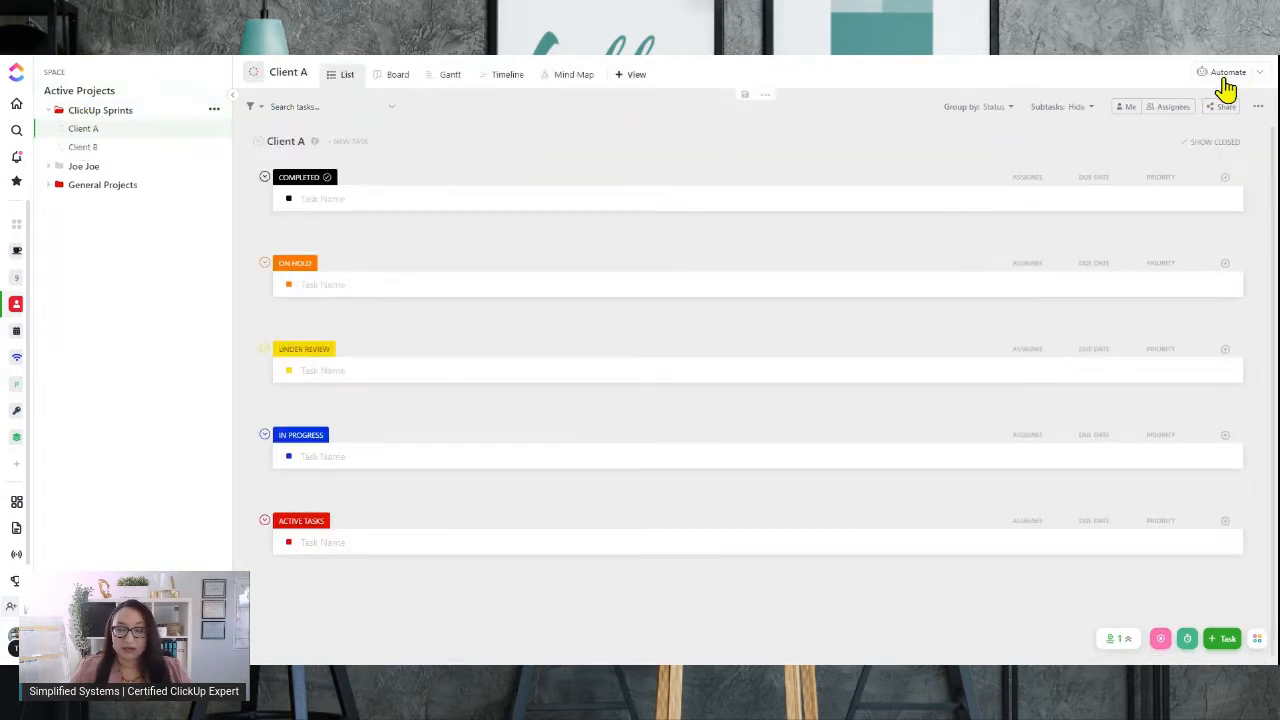
Switch to the Operations space, expand the sidebar to open the space overview, then collapse the sidebar again
{"action": "left_click", "coordinate": [16, 258]}
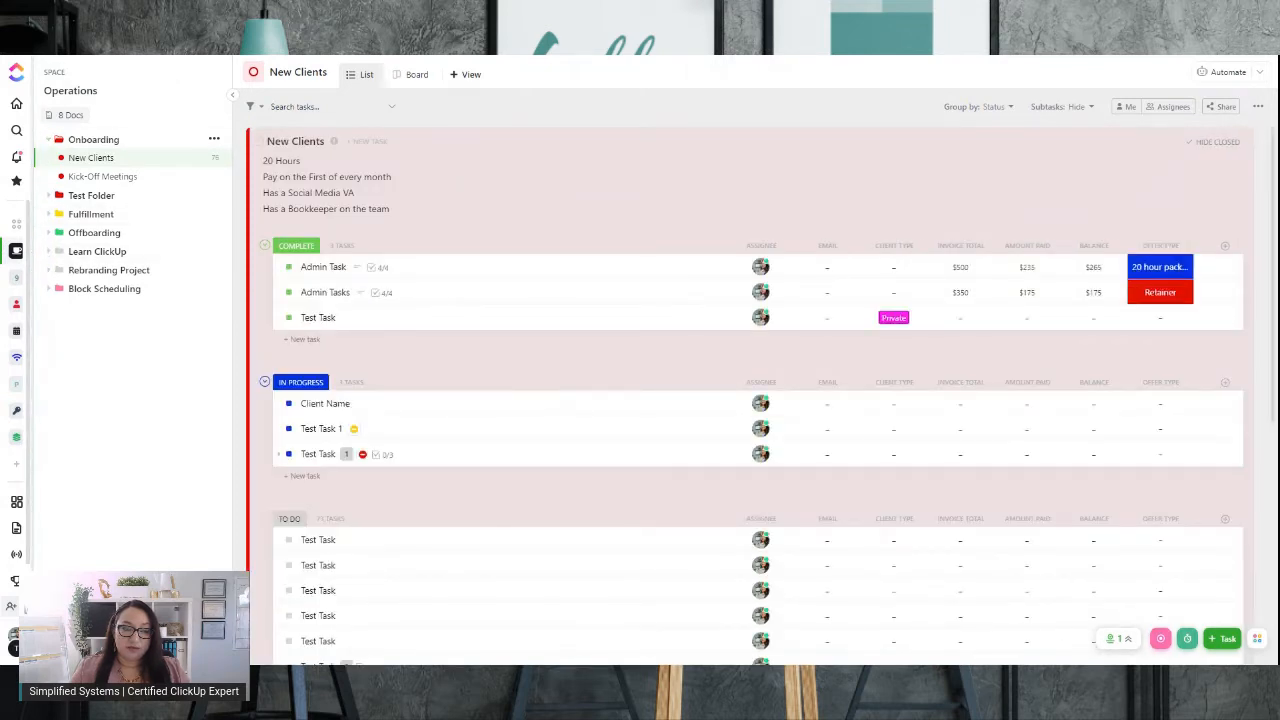
{"action": "left_click_drag", "start_coordinate": [33, 240], "coordinate": [198, 240]}
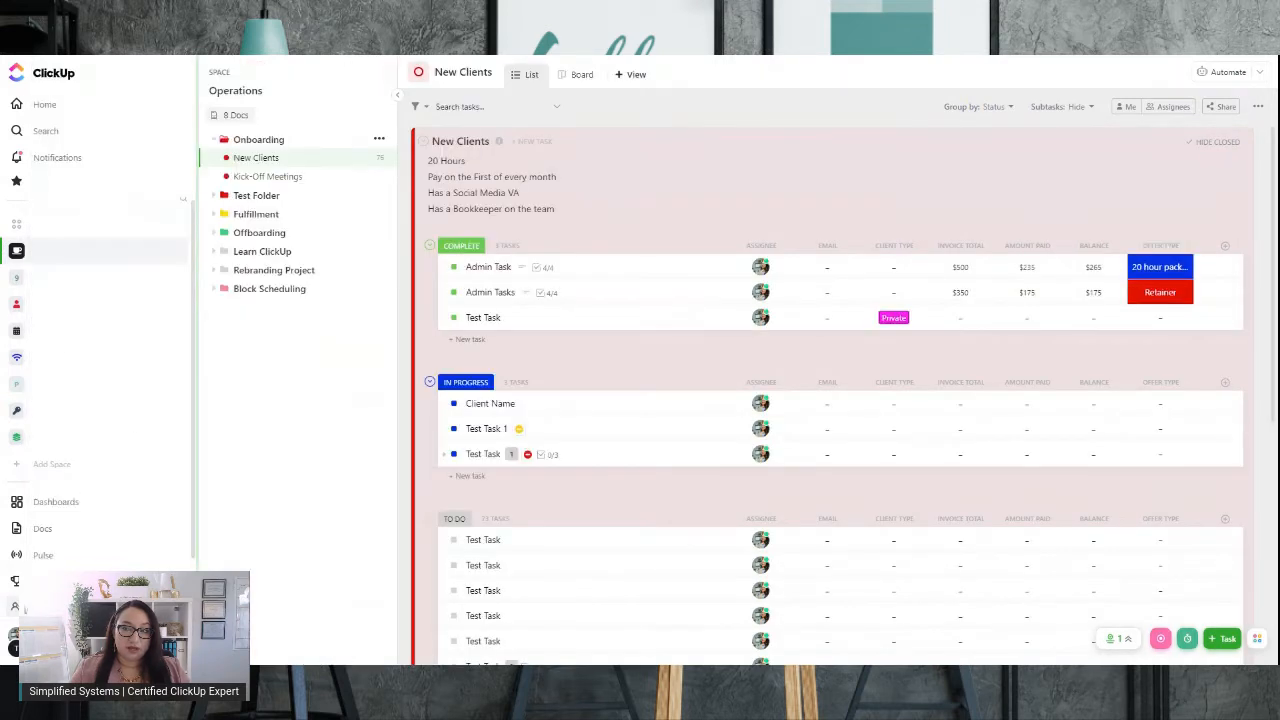
{"action": "left_click", "coordinate": [69, 263]}
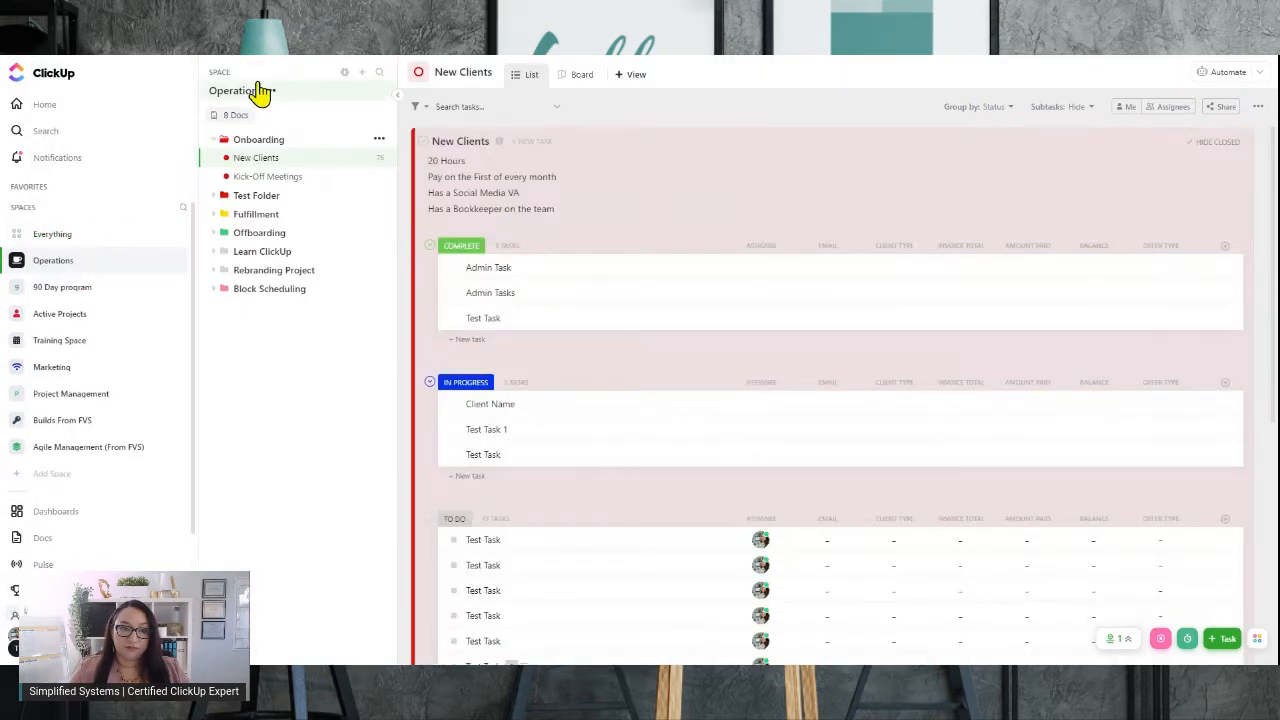
{"action": "left_click", "coordinate": [251, 92]}
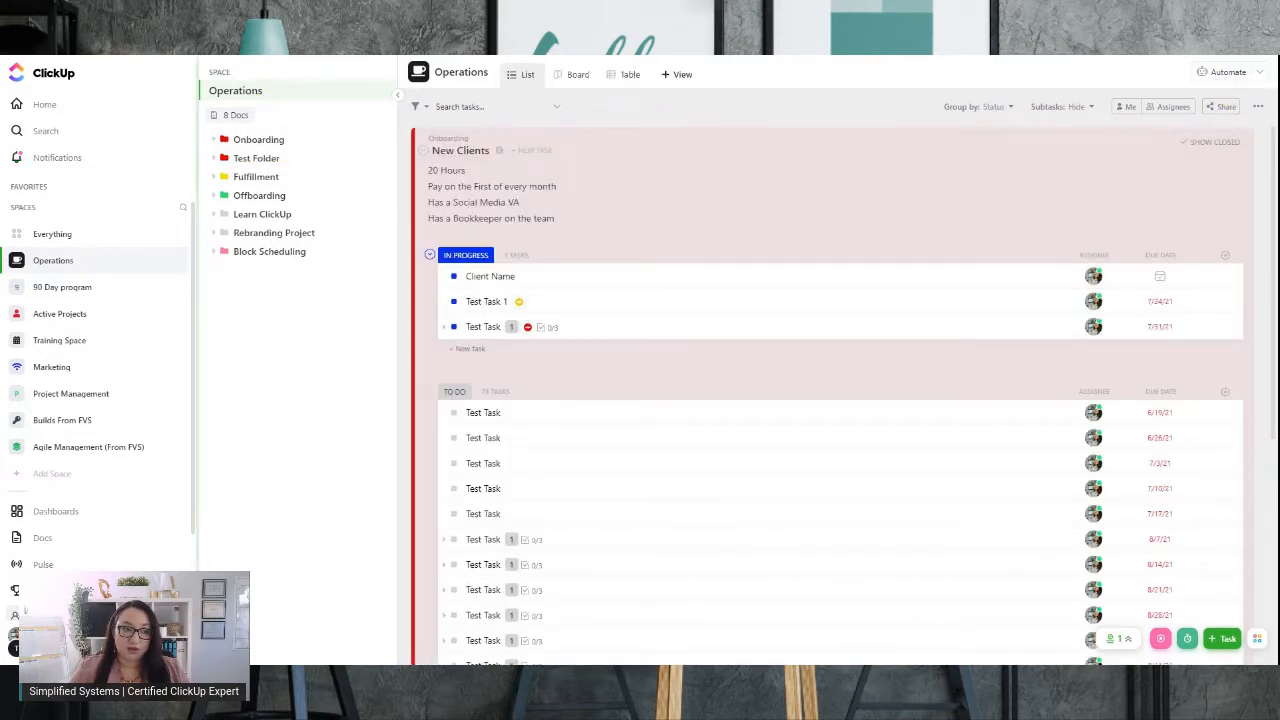
{"action": "left_click_drag", "start_coordinate": [198, 240], "coordinate": [16, 238]}
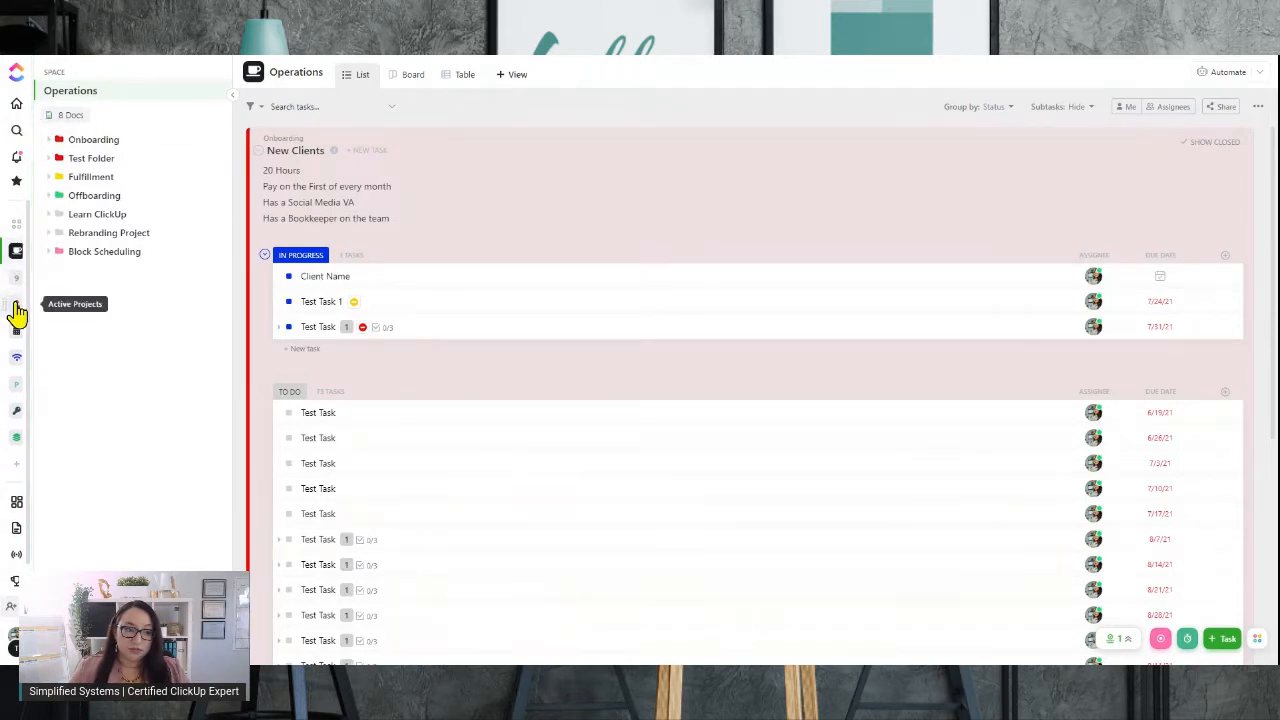
Return to the Active Projects space and reopen the Client A list in ClickUp Sprints
{"action": "left_click", "coordinate": [16, 306]}
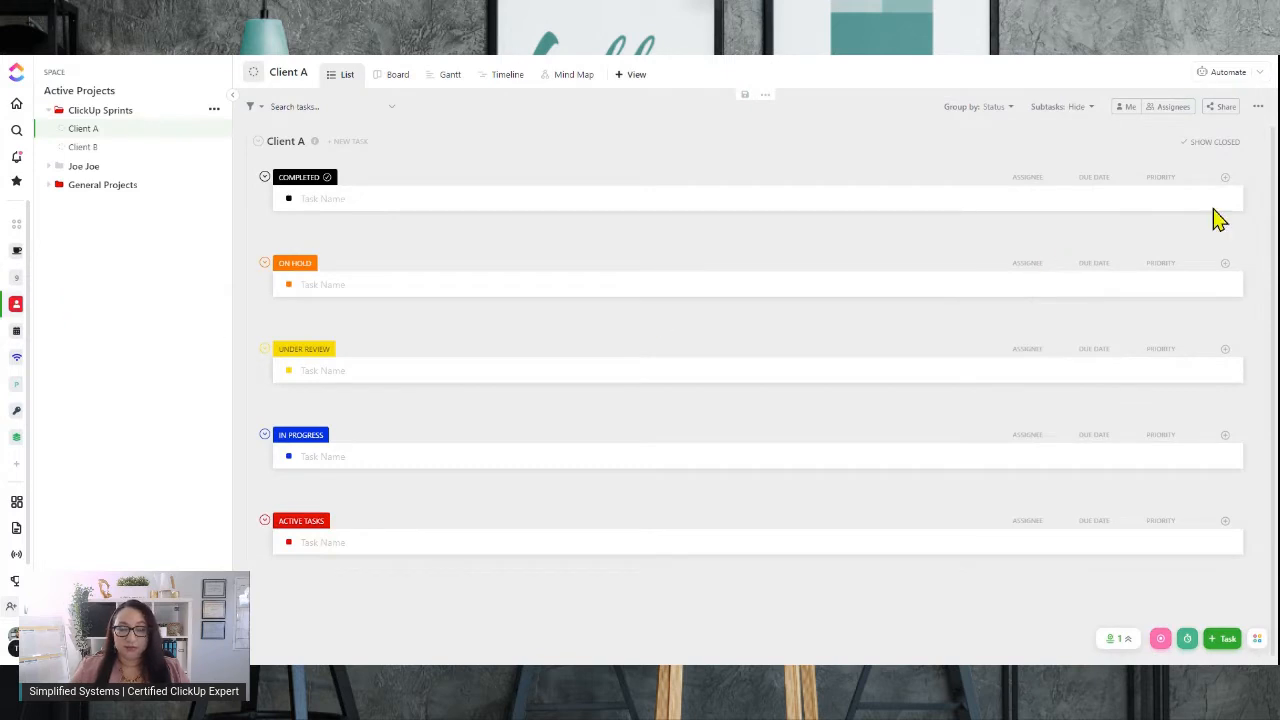
{"action": "left_click", "coordinate": [97, 116]}
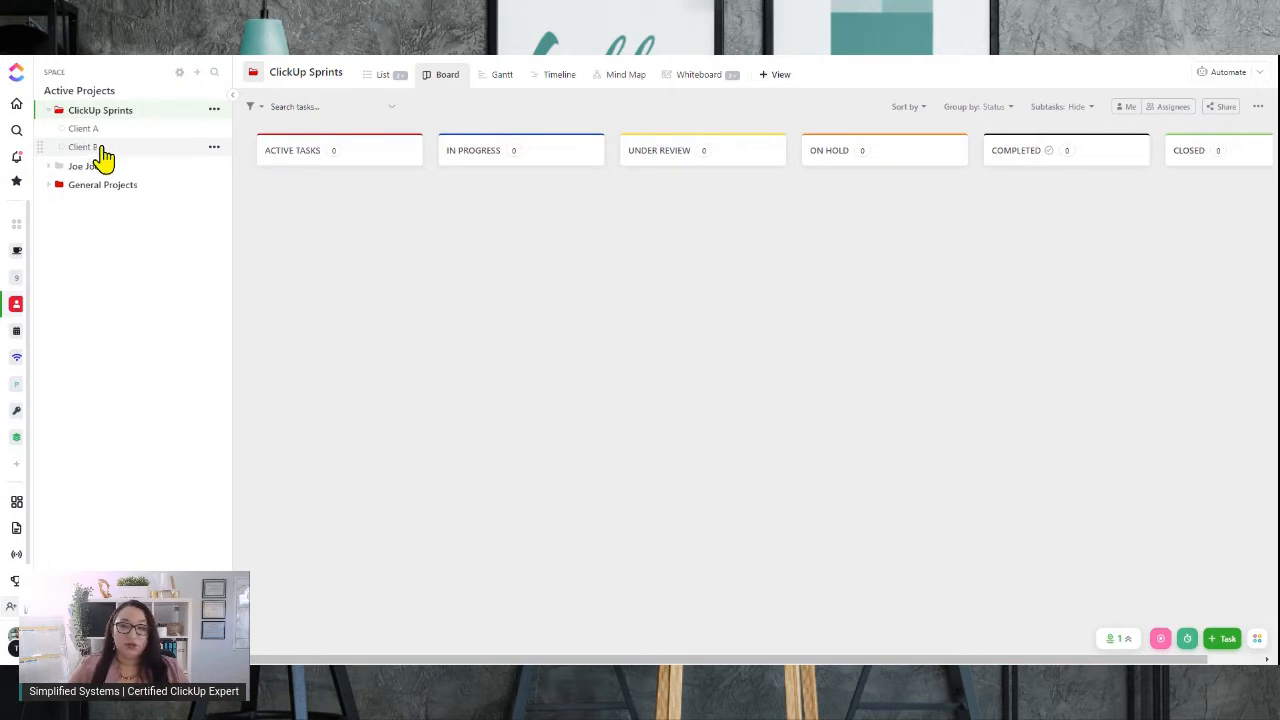
{"action": "left_click_drag", "start_coordinate": [102, 148], "coordinate": [86, 132]}
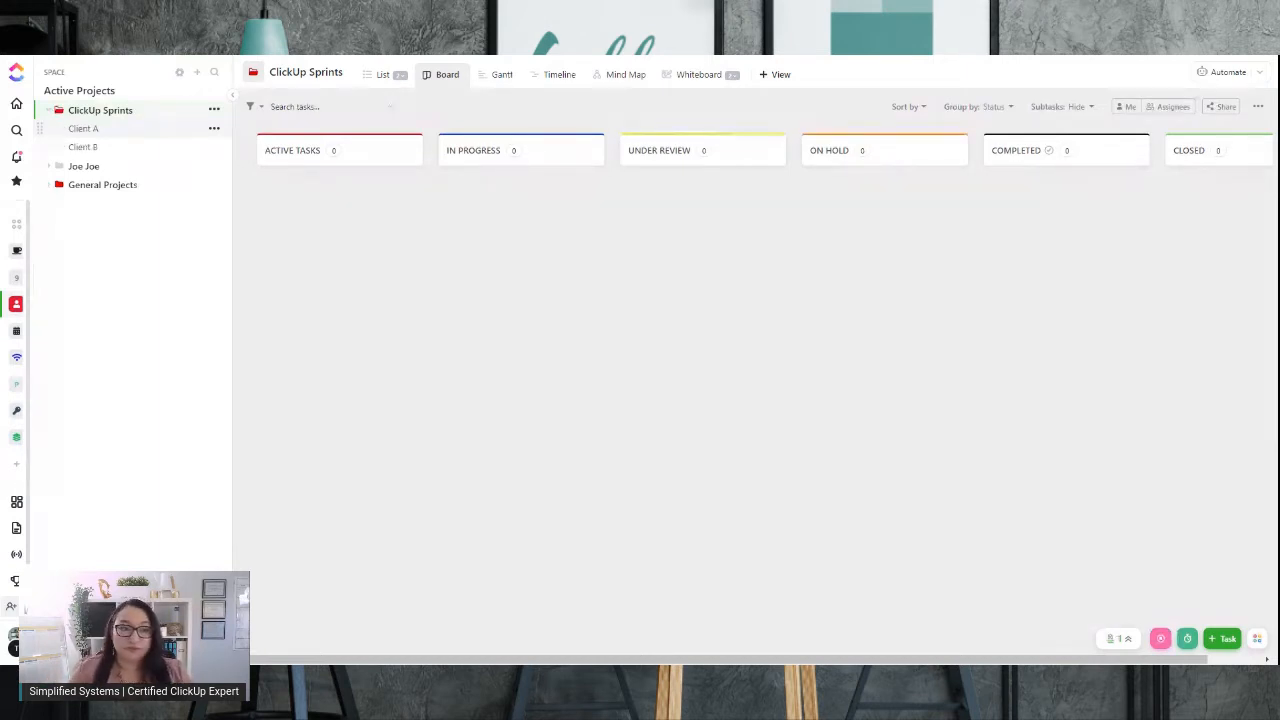
{"action": "left_click", "coordinate": [116, 129]}
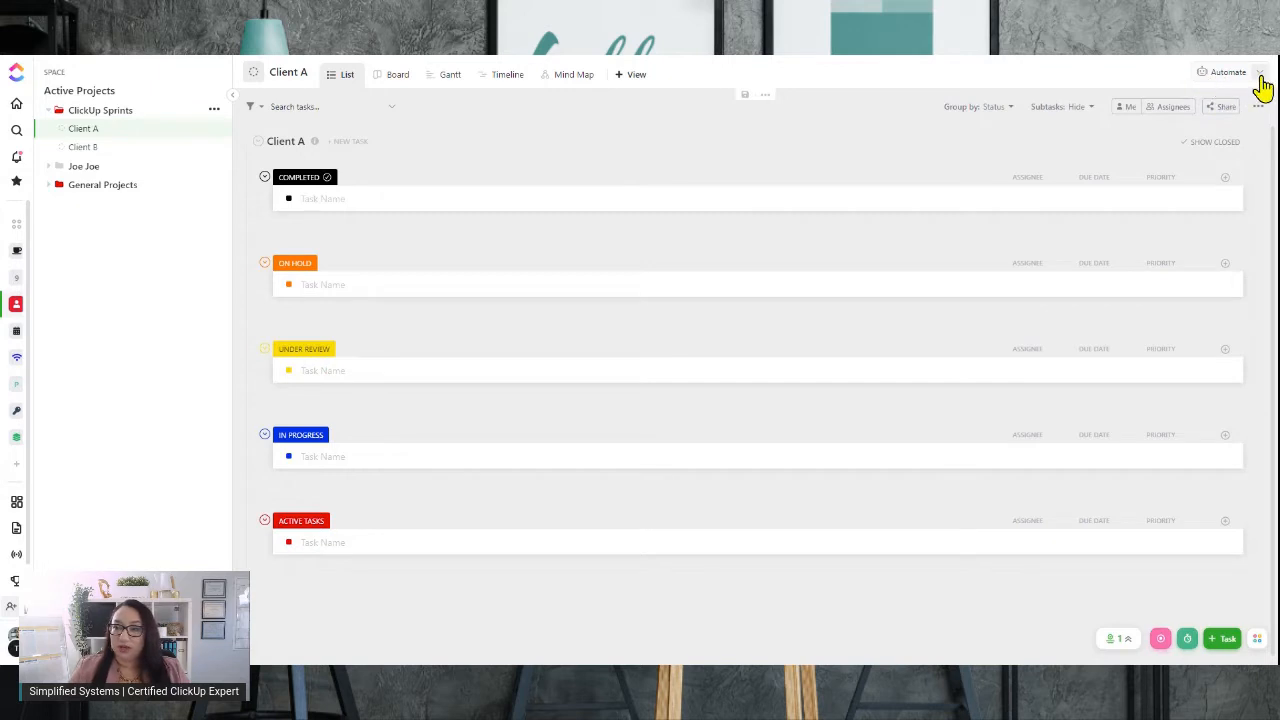
Open the Automations dialog for the Client A list to add a new automation
{"action": "left_click", "coordinate": [1260, 76]}
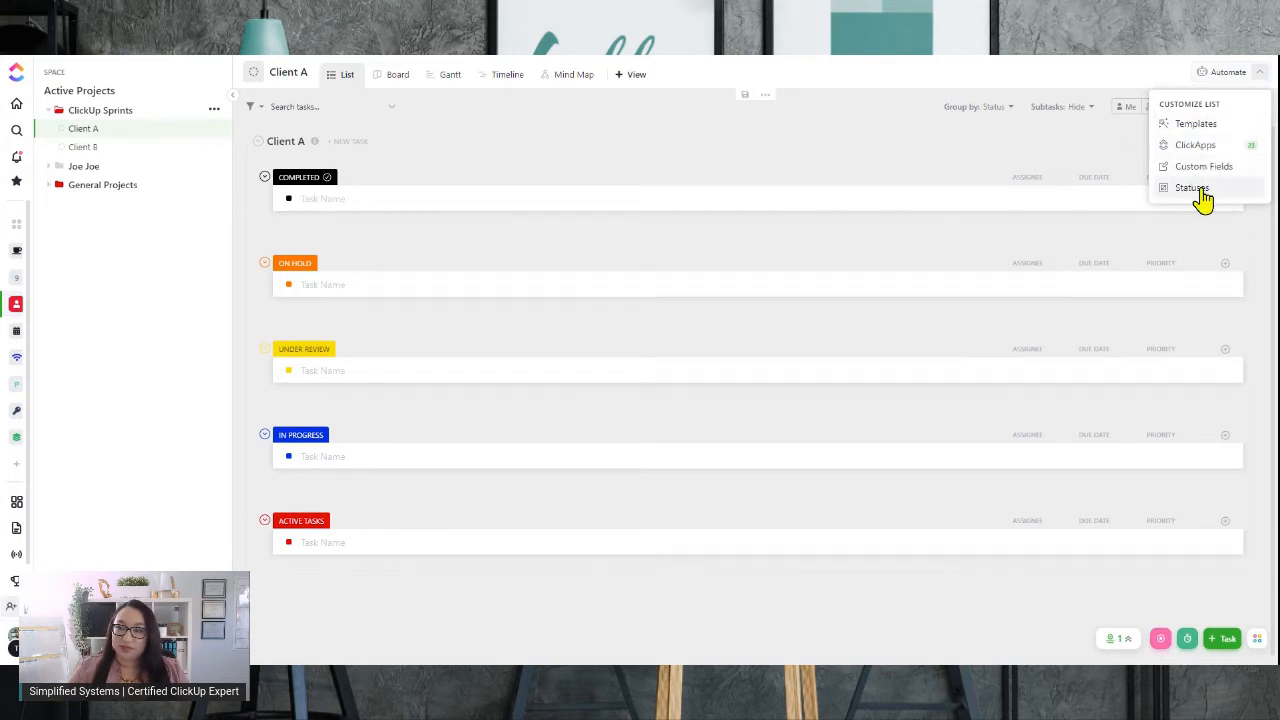
{"action": "left_click", "coordinate": [1222, 72]}
{"action": "left_click", "coordinate": [1222, 74]}
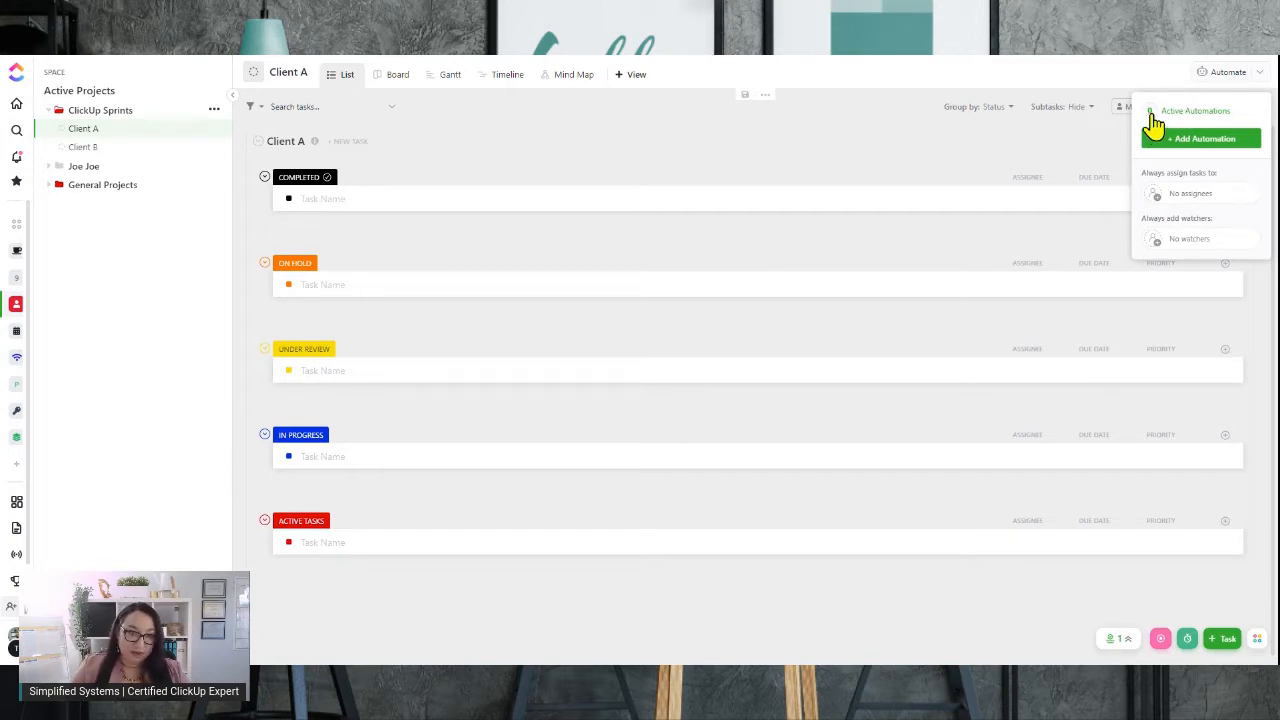
{"action": "left_click", "coordinate": [1178, 148]}
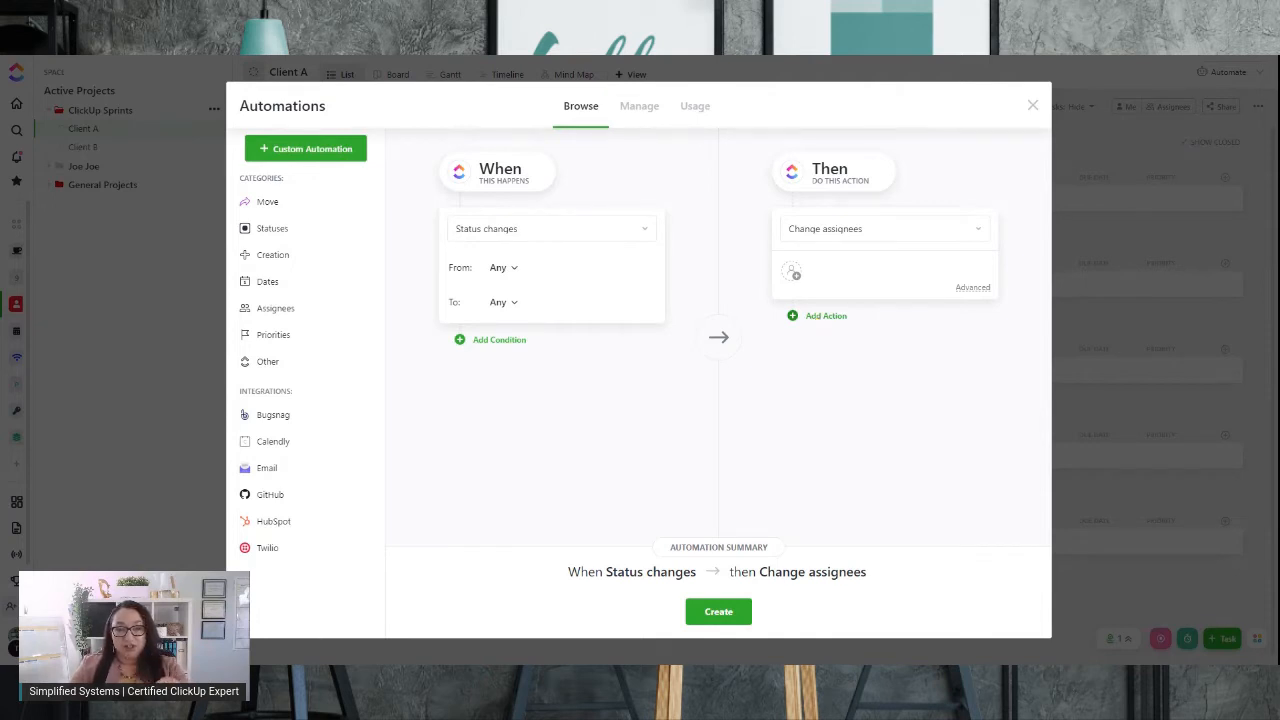
Review the Manage and Usage sections of the Automations dialog, then go back to browsing
{"action": "left_click", "coordinate": [643, 110]}
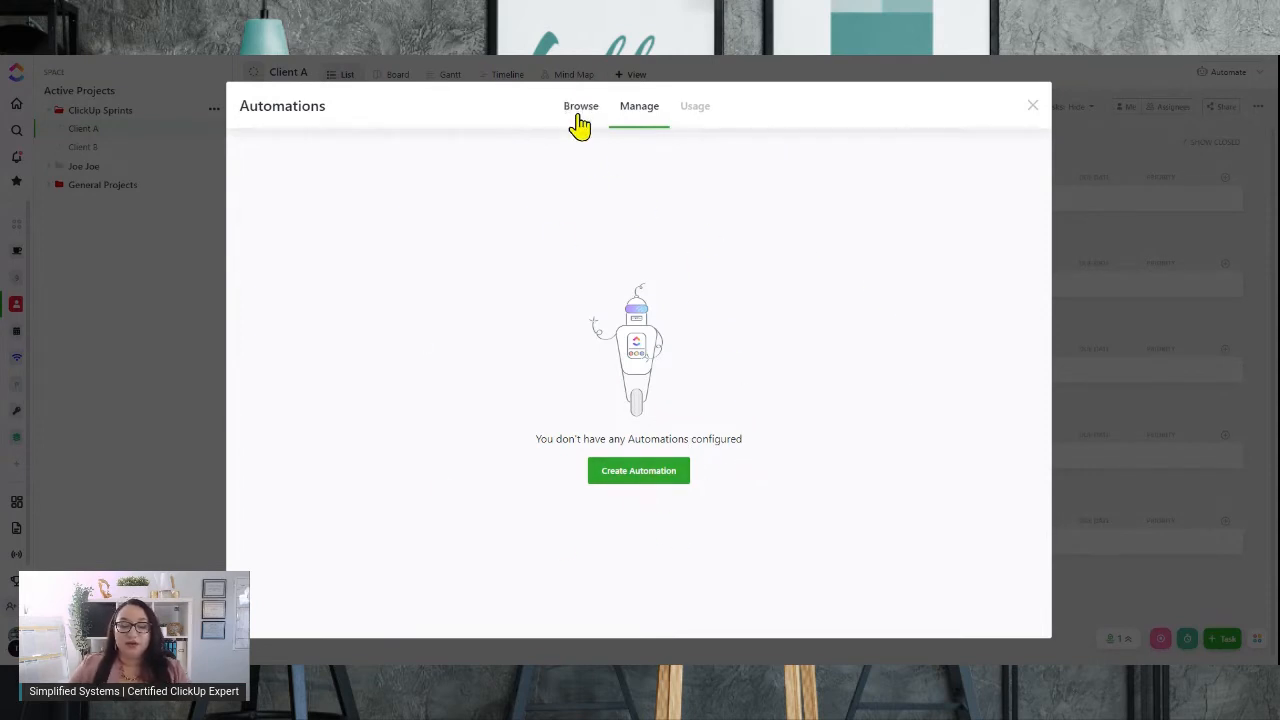
{"action": "left_click", "coordinate": [693, 120]}
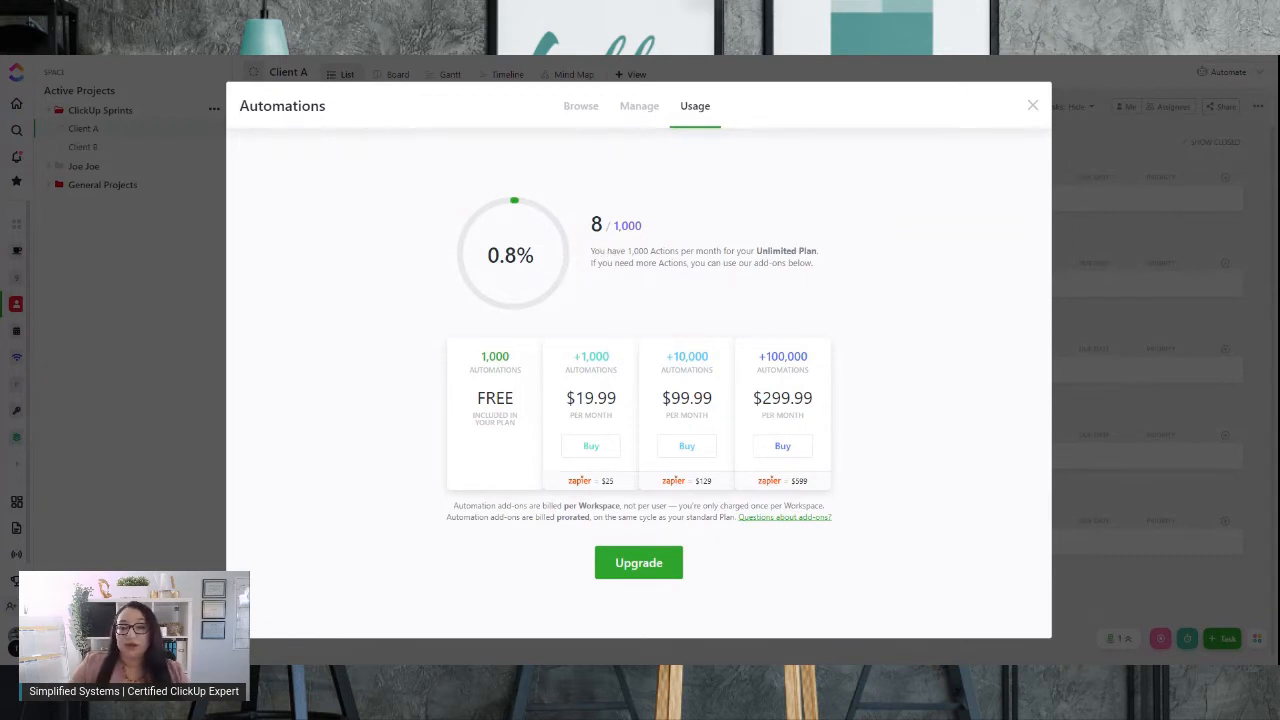
{"action": "left_click", "coordinate": [586, 110]}
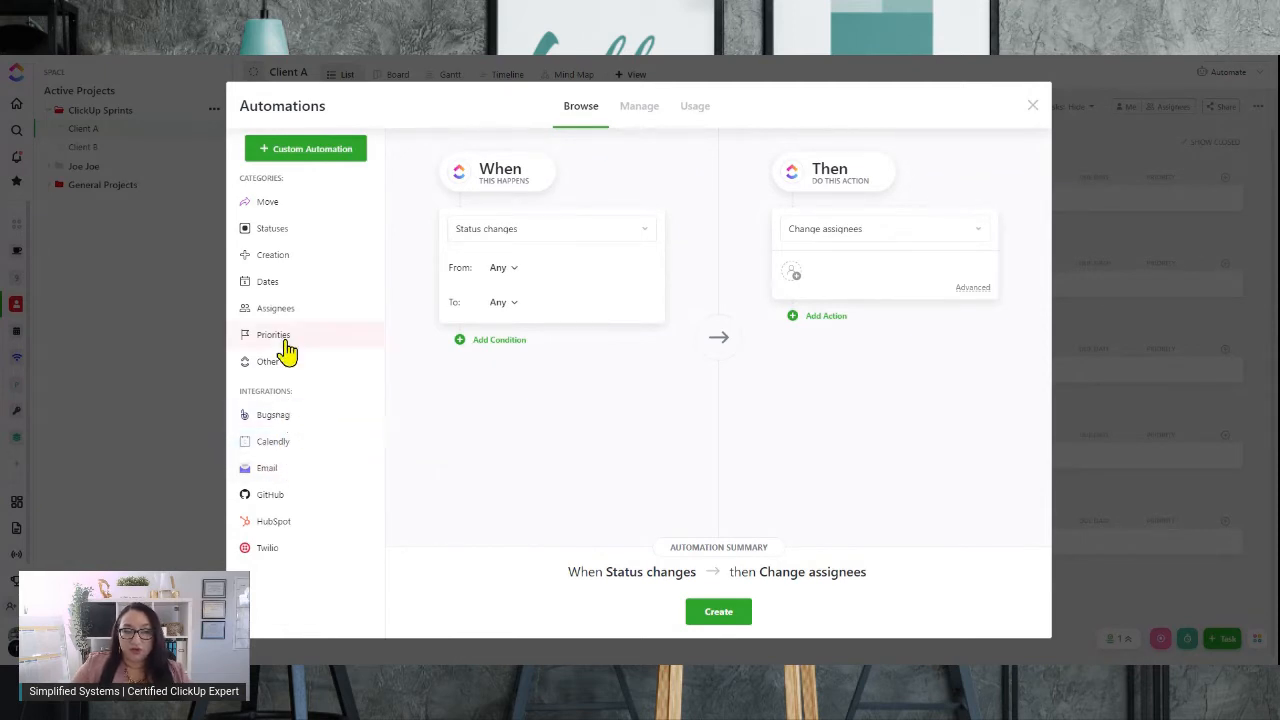
Browse the integration automation templates from Calendly through Bugsnag, Email, GitHub, HubSpot and Twilio
{"action": "left_click", "coordinate": [296, 447]}
{"action": "left_click", "coordinate": [300, 447]}
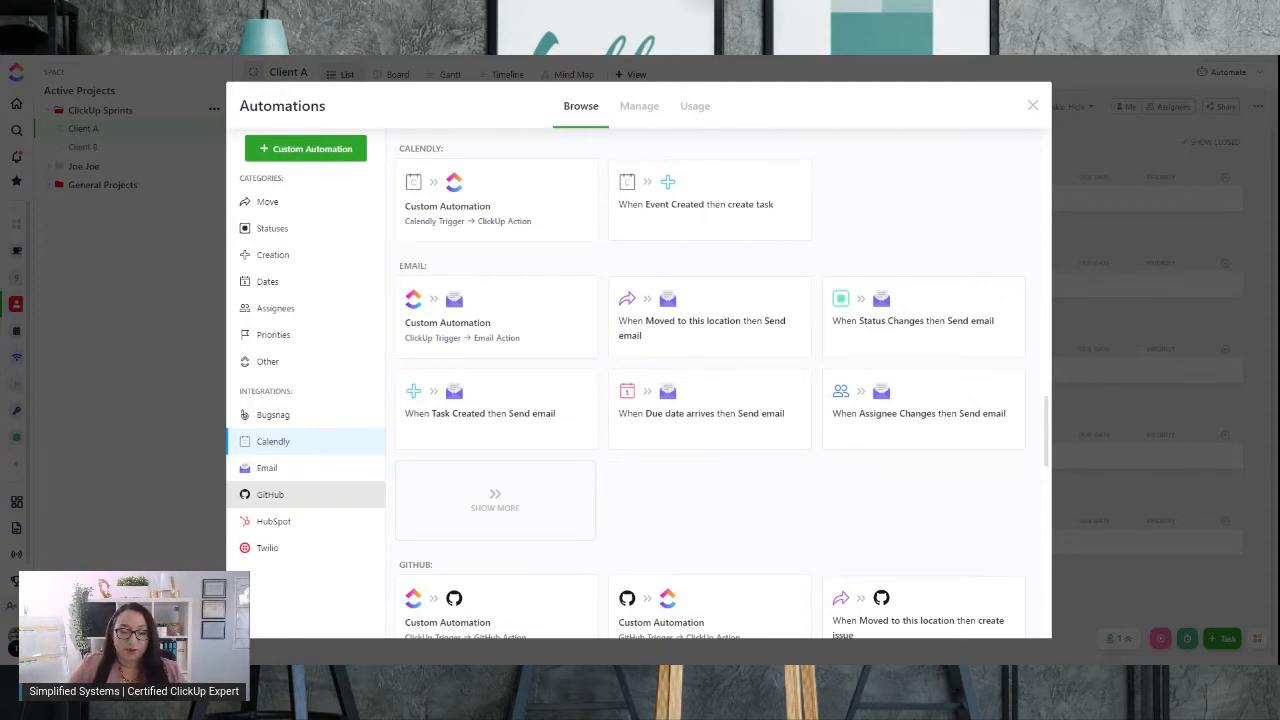
{"action": "scroll", "coordinate": [706, 509], "scroll_direction": "down", "scroll_amount": 2}
{"action": "scroll", "coordinate": [491, 351], "scroll_direction": "up", "scroll_amount": 3}
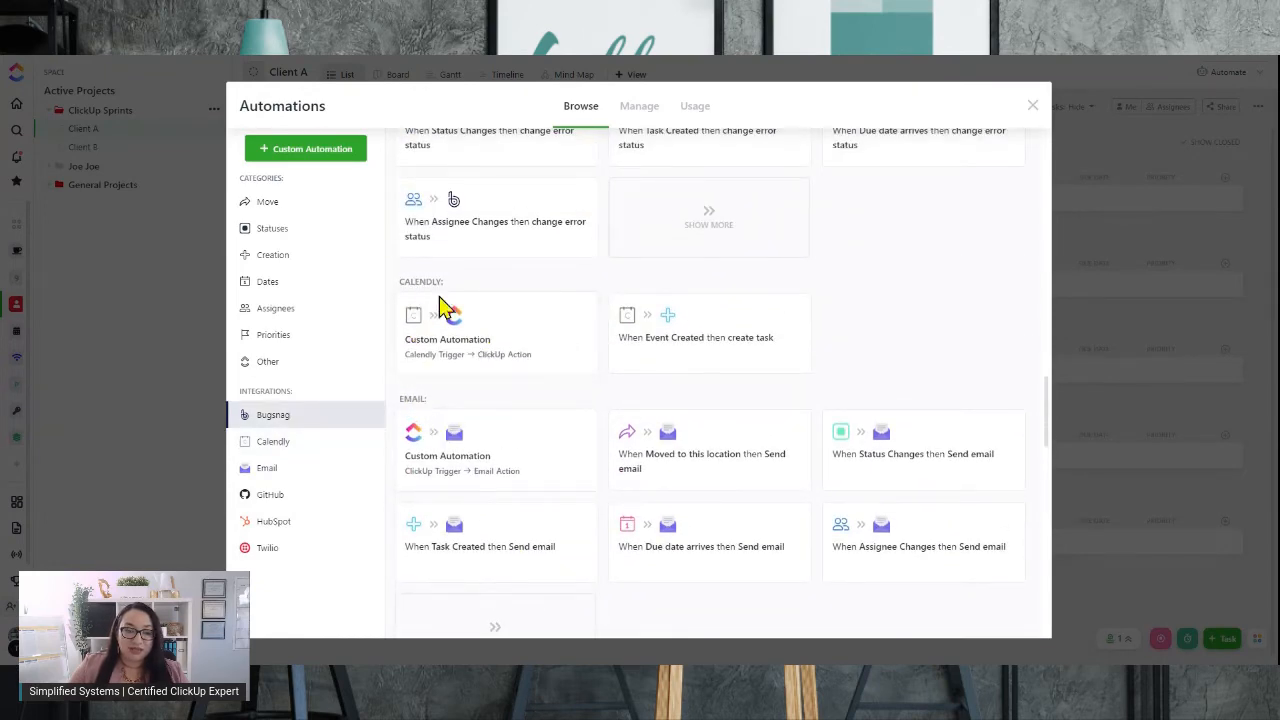
{"action": "scroll", "coordinate": [503, 292], "scroll_direction": "up", "scroll_amount": 1}
{"action": "scroll", "coordinate": [503, 292], "scroll_direction": "up", "scroll_amount": 3}
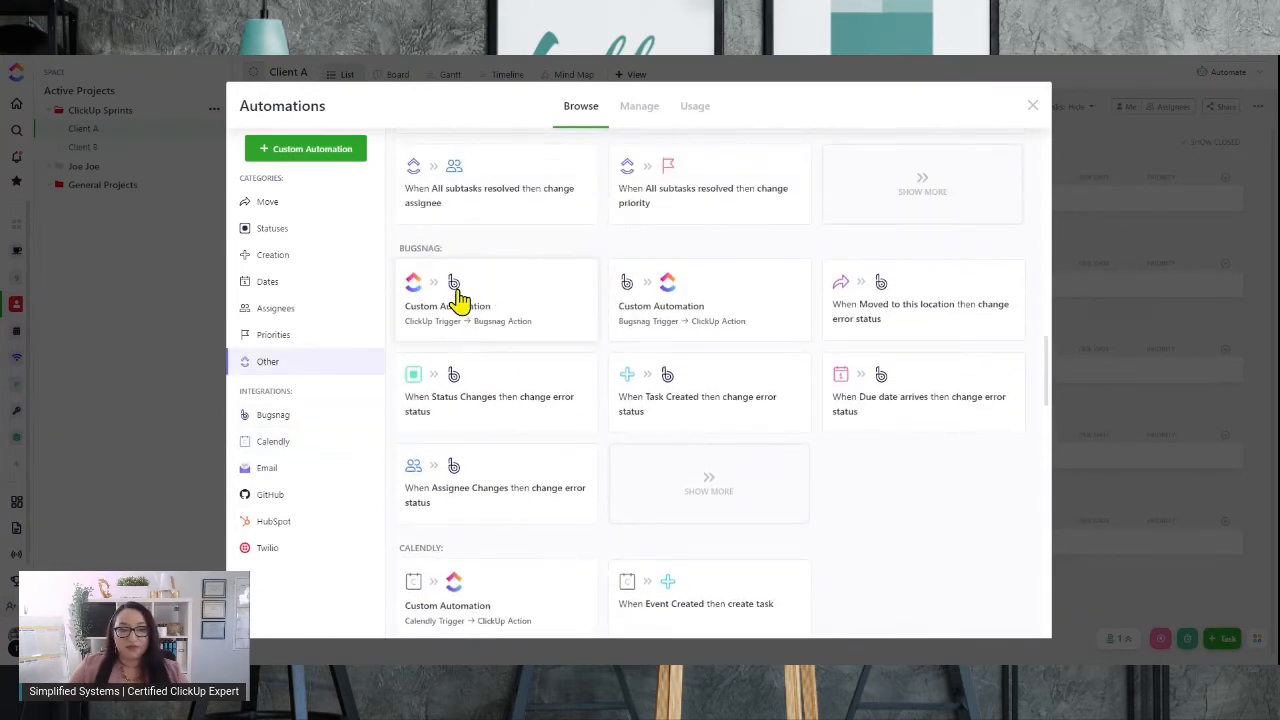
{"action": "scroll", "coordinate": [445, 258], "scroll_direction": "up", "scroll_amount": 4}
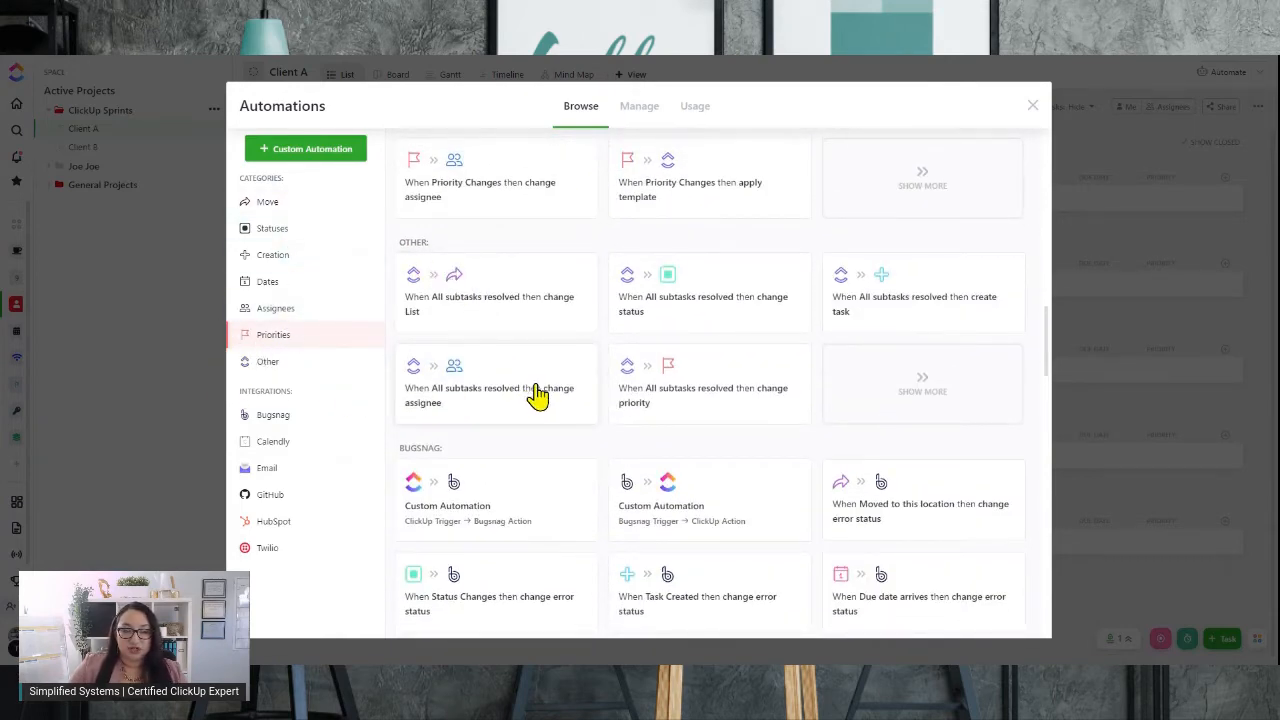
{"action": "scroll", "coordinate": [534, 394], "scroll_direction": "down", "scroll_amount": 6}
{"action": "scroll", "coordinate": [515, 462], "scroll_direction": "down", "scroll_amount": 10}
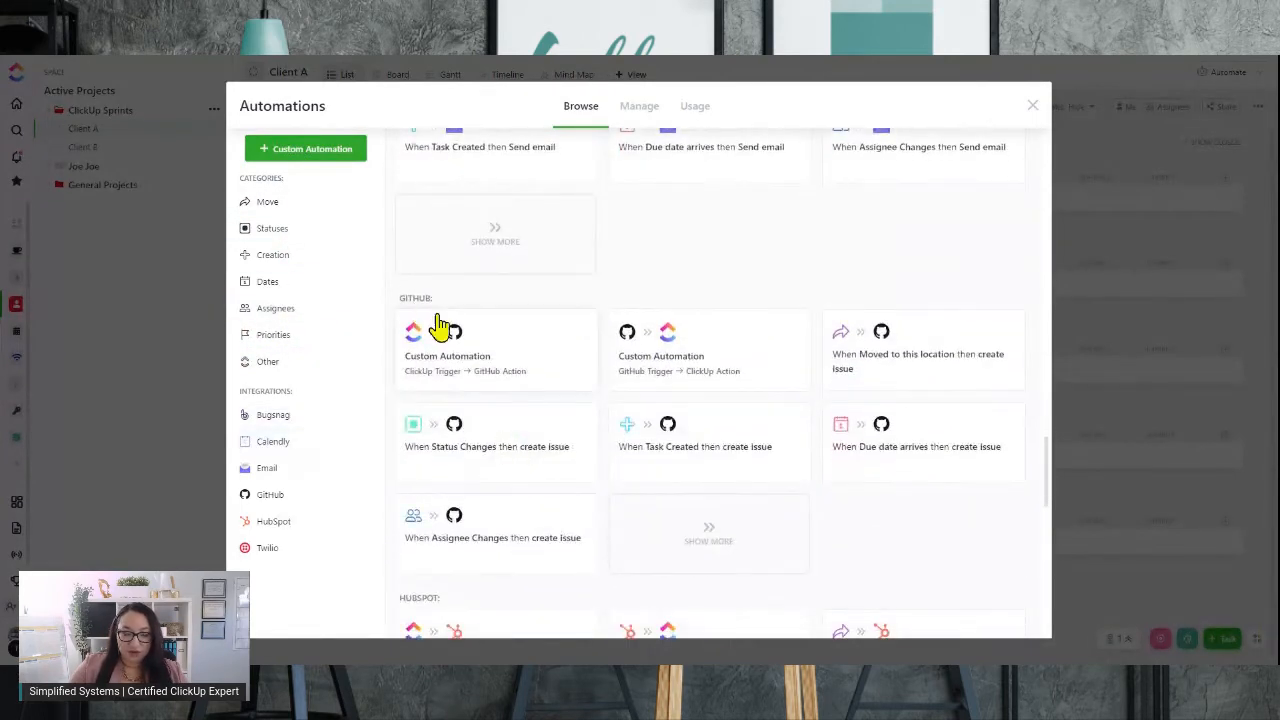
{"action": "scroll", "coordinate": [437, 327], "scroll_direction": "down", "scroll_amount": 4}
{"action": "scroll", "coordinate": [420, 408], "scroll_direction": "down", "scroll_amount": 4}
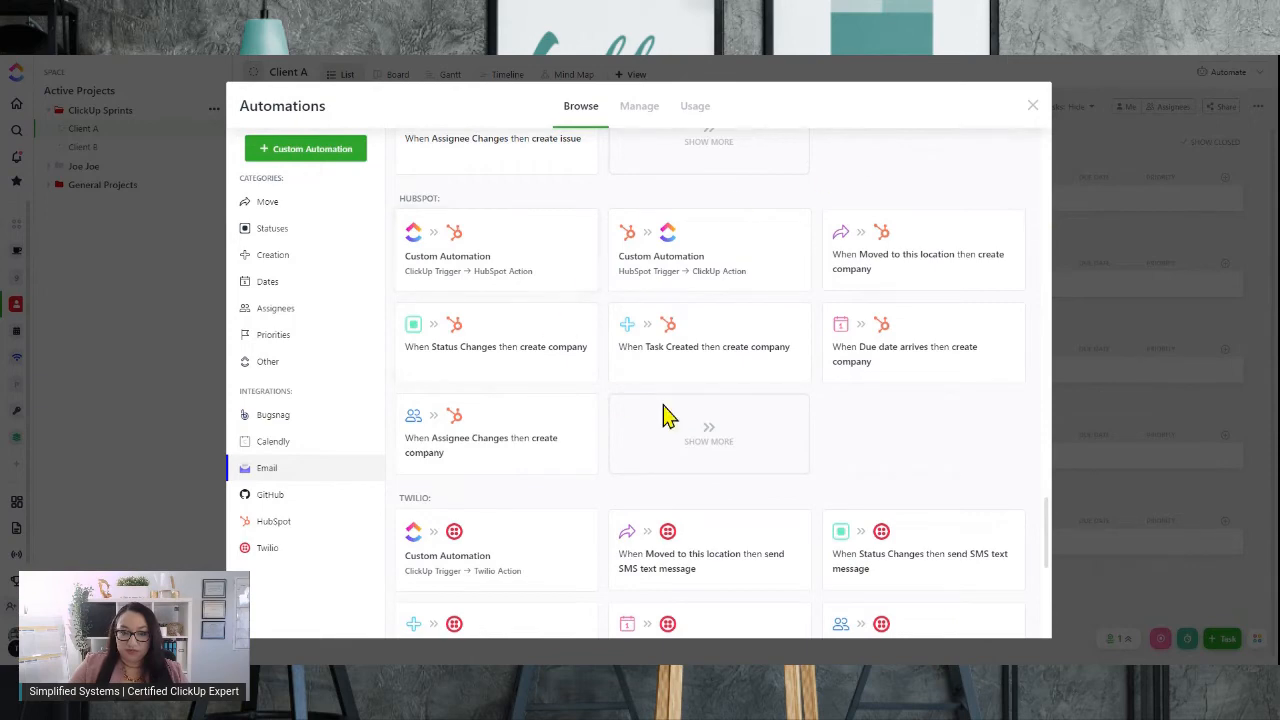
{"action": "scroll", "coordinate": [491, 423], "scroll_direction": "down", "scroll_amount": 3}
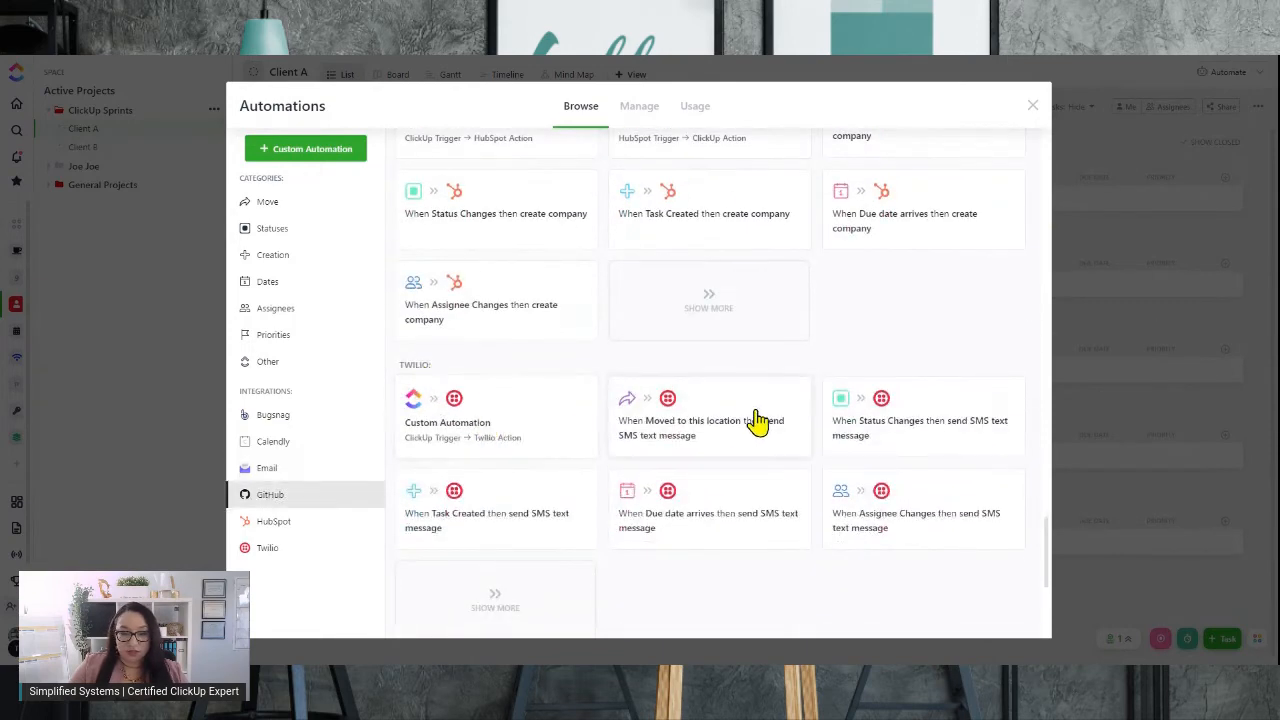
{"action": "scroll", "coordinate": [757, 421], "scroll_direction": "down", "scroll_amount": 5}
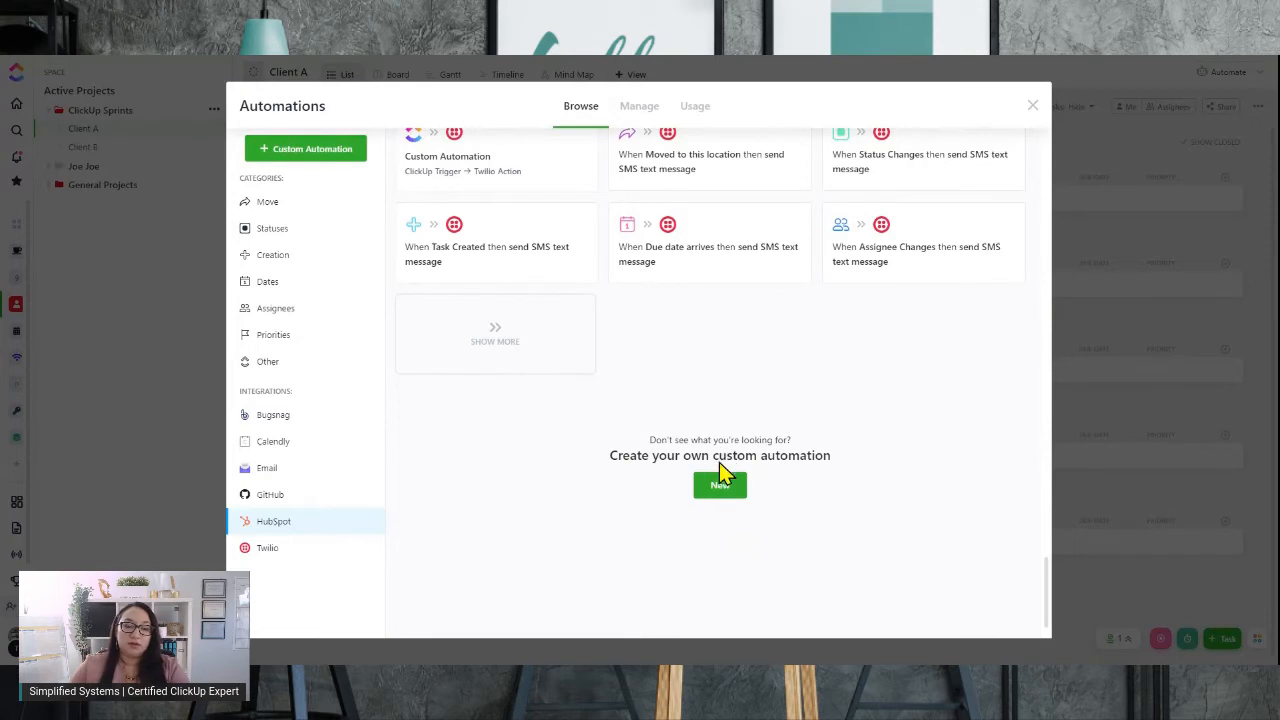
{"action": "scroll", "coordinate": [528, 400], "scroll_direction": "up", "scroll_amount": 10}
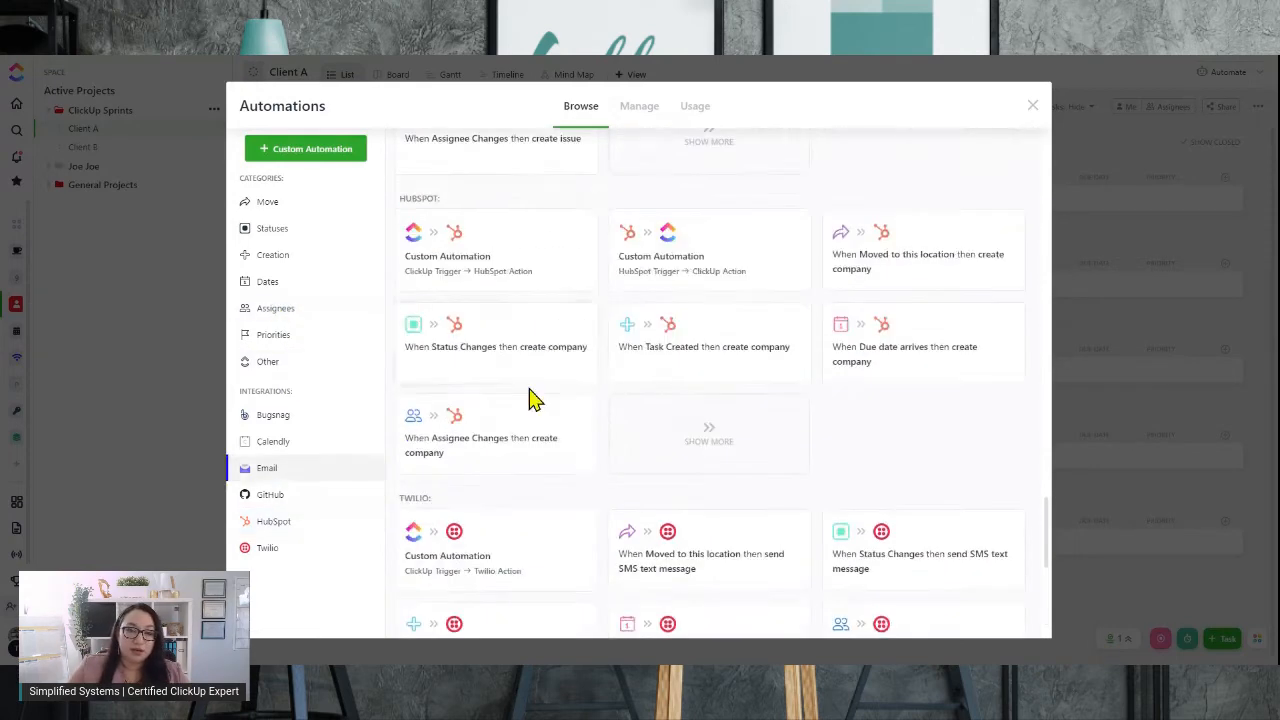
{"action": "left_click", "coordinate": [297, 204]}
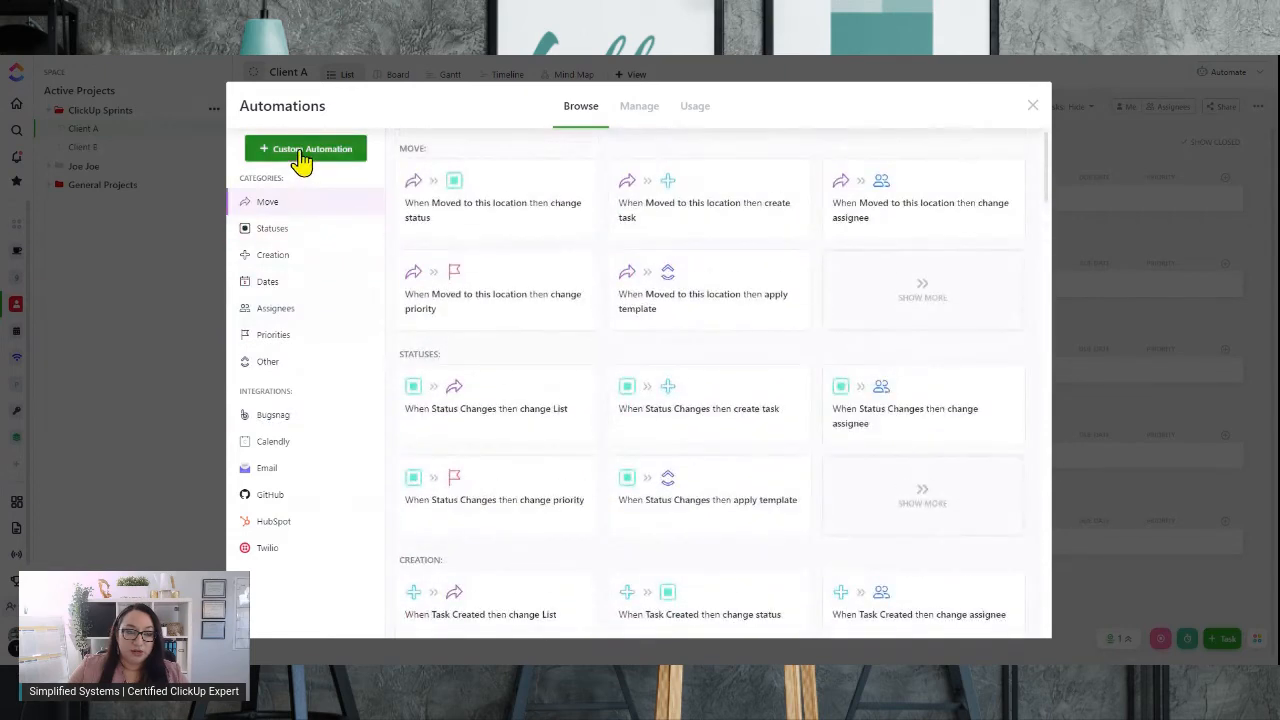
{"action": "left_click", "coordinate": [301, 160]}
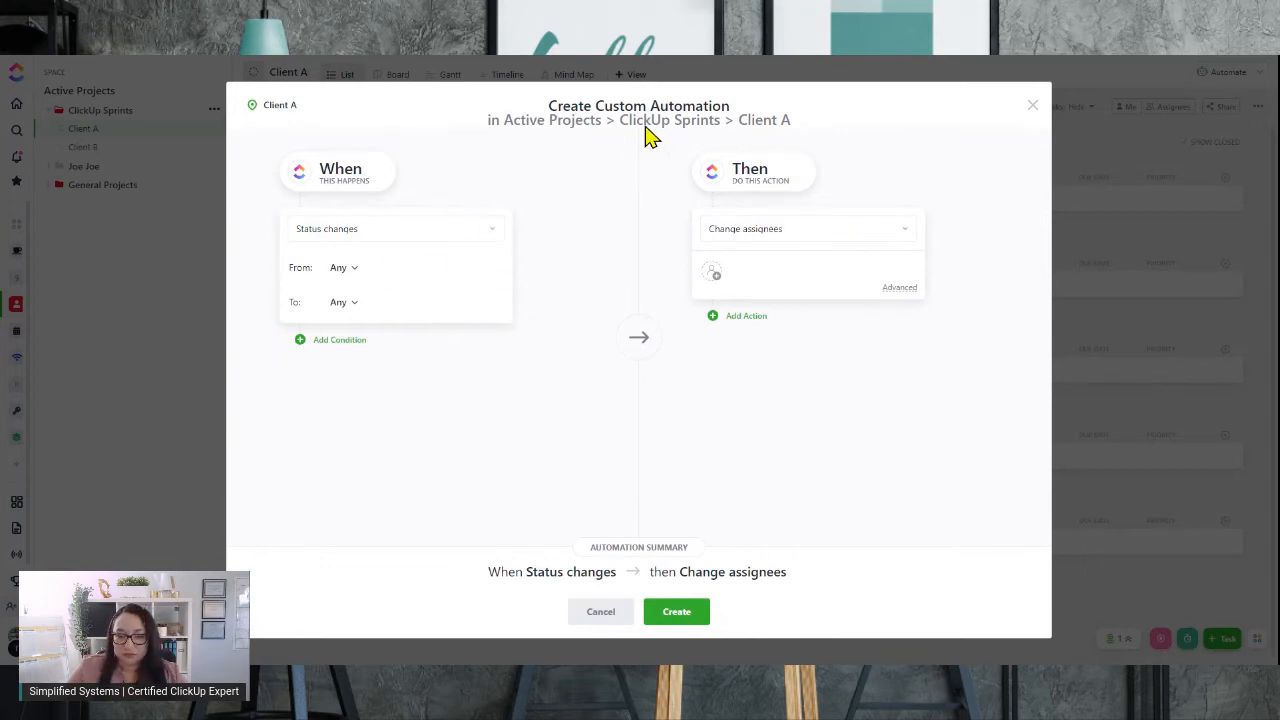
{"action": "left_click", "coordinate": [612, 611]}
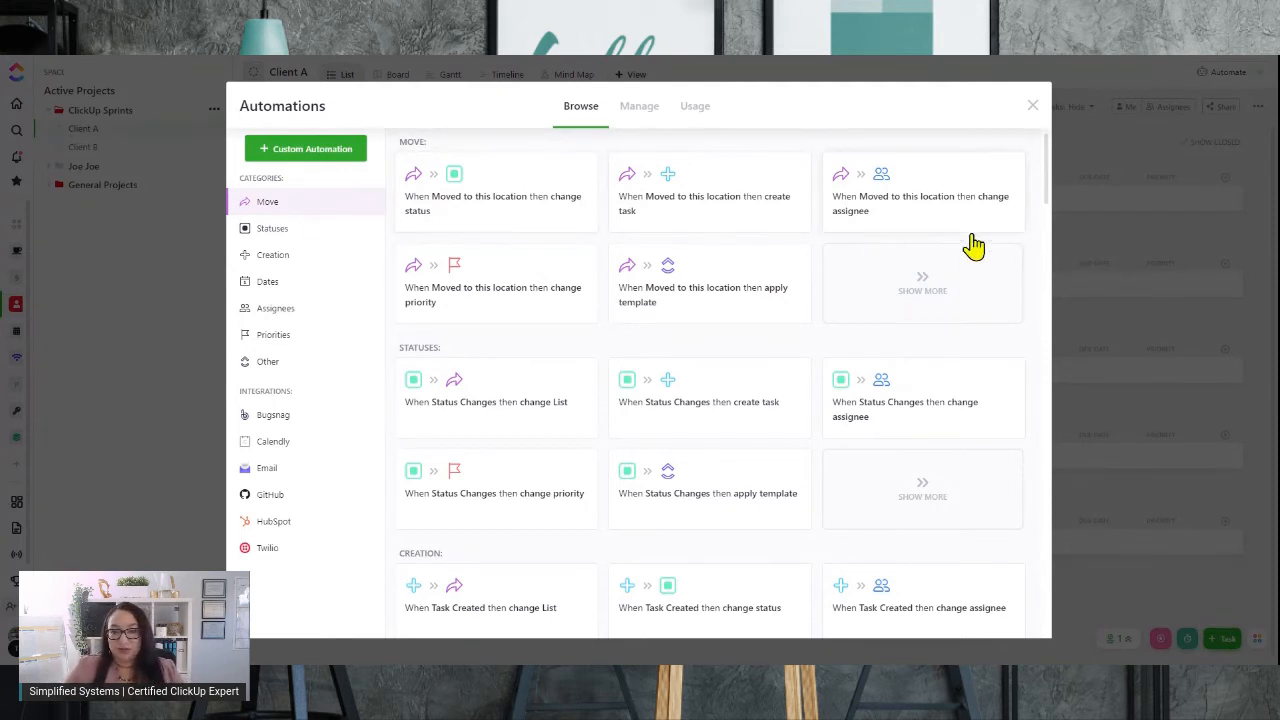
Browse the Move, Statuses and Creation automation templates
{"action": "left_click", "coordinate": [276, 232]}
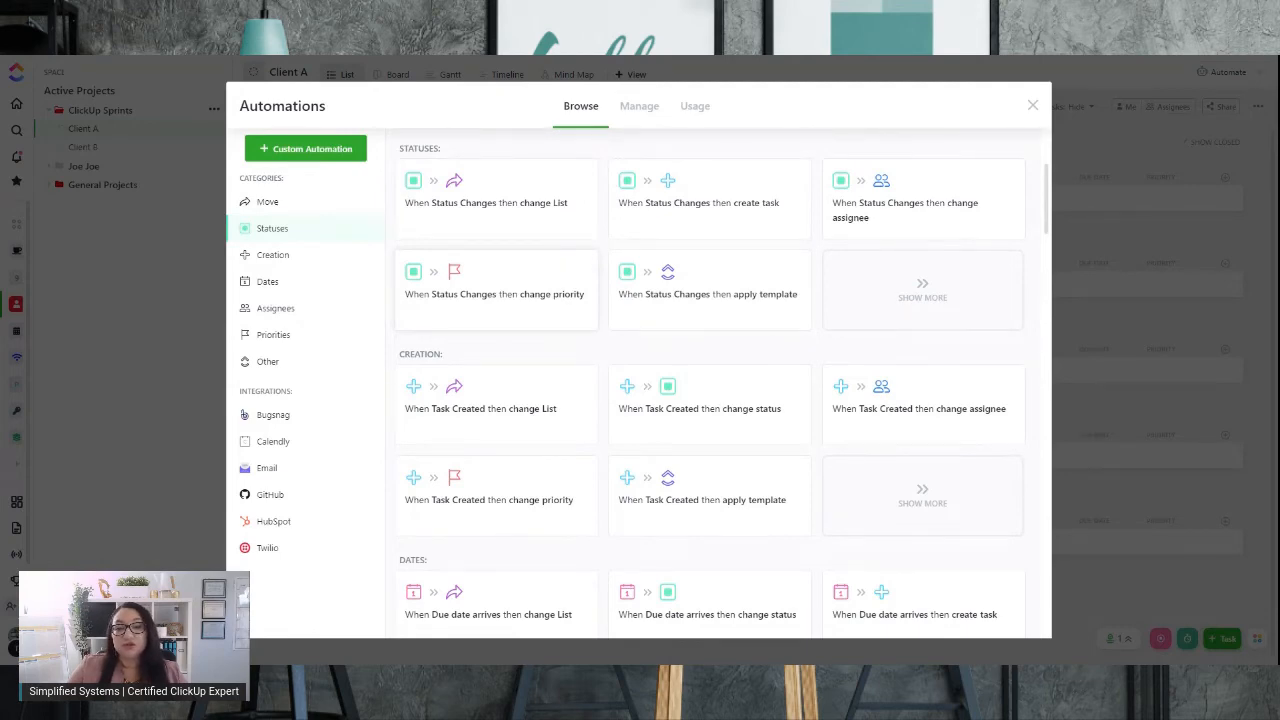
{"action": "scroll", "coordinate": [571, 286], "scroll_direction": "up", "scroll_amount": 2}
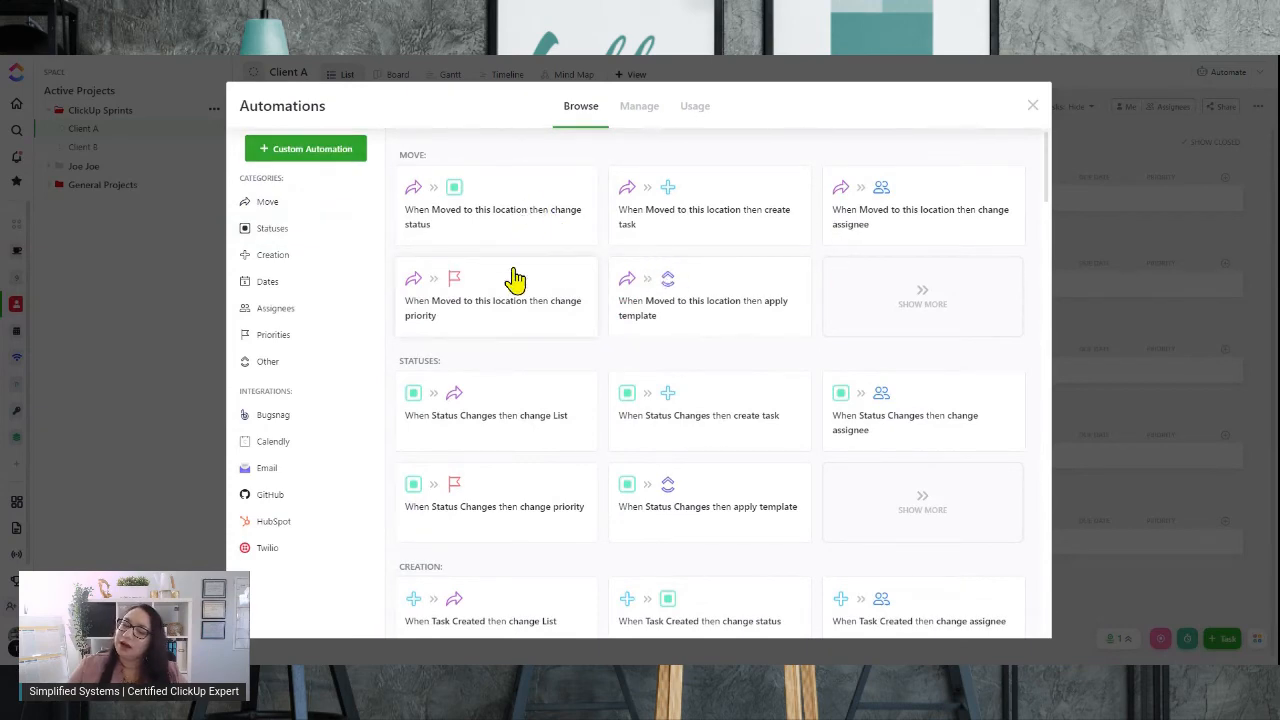
{"action": "scroll", "coordinate": [533, 368], "scroll_direction": "down", "scroll_amount": 3}
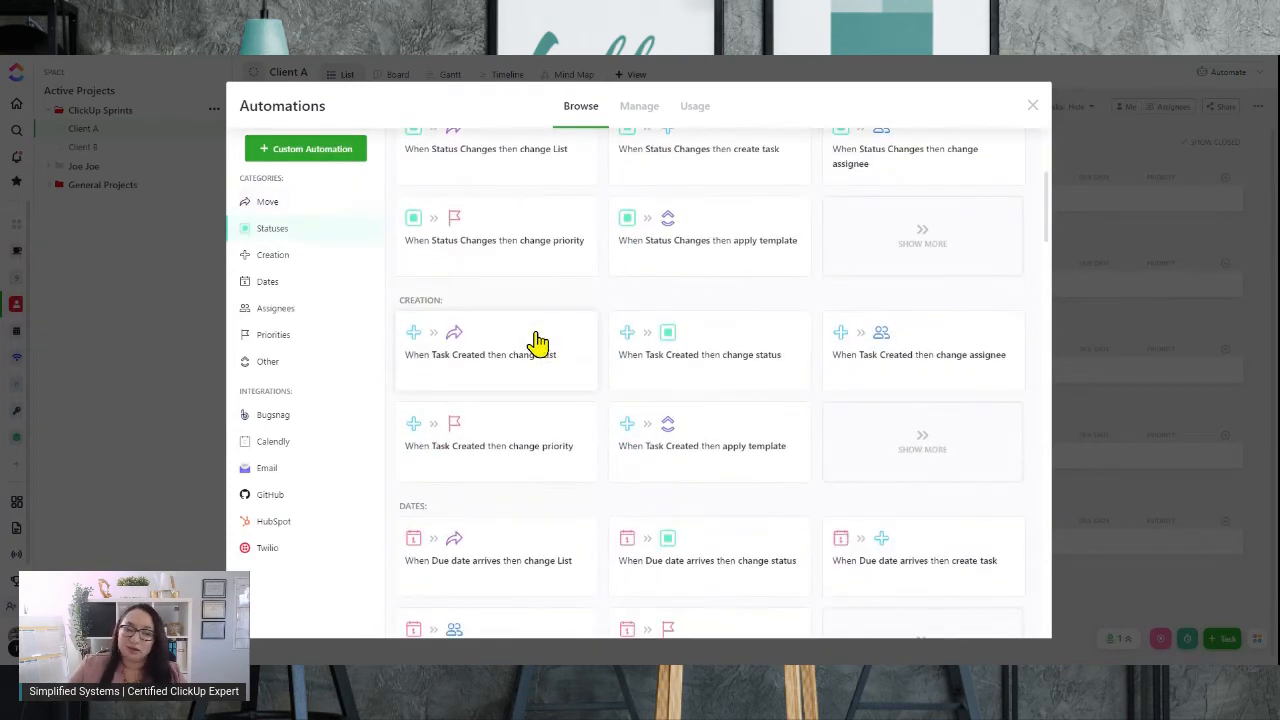
{"action": "scroll", "coordinate": [545, 355], "scroll_direction": "down", "scroll_amount": 2}
{"action": "scroll", "coordinate": [503, 398], "scroll_direction": "up", "scroll_amount": 4}
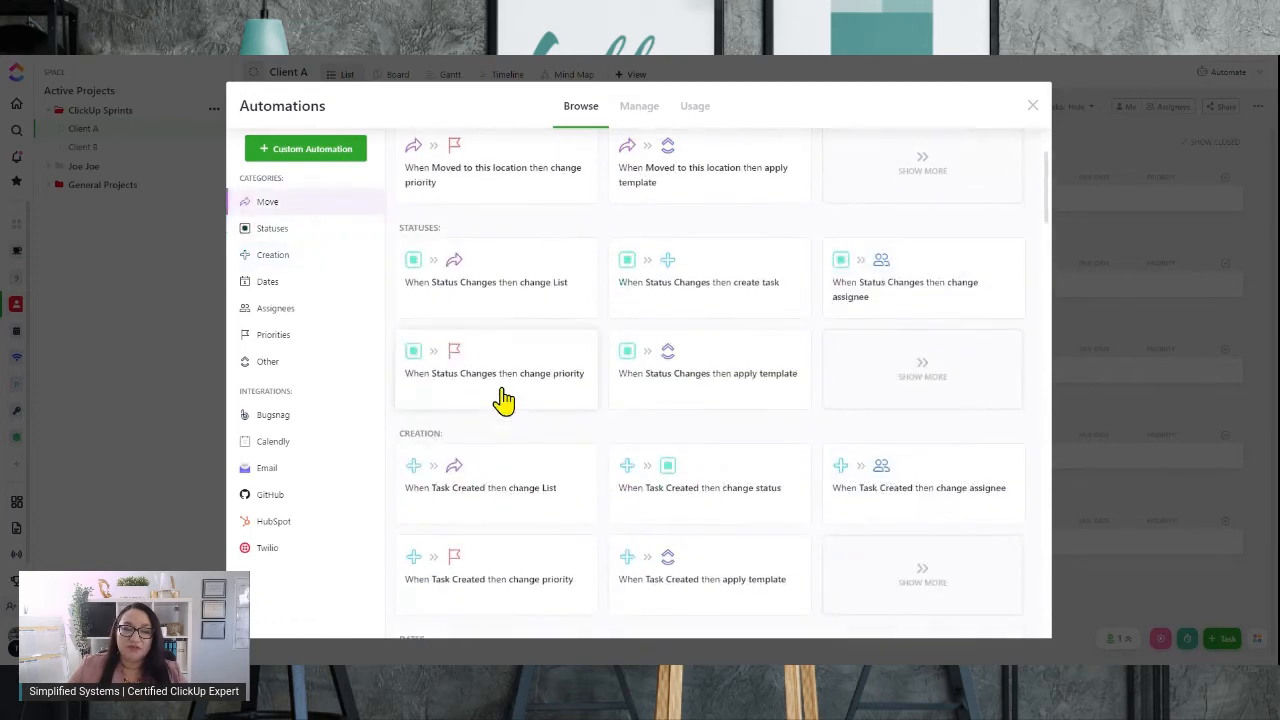
{"action": "scroll", "coordinate": [503, 398], "scroll_direction": "down", "scroll_amount": 5}
{"action": "scroll", "coordinate": [491, 340], "scroll_direction": "up", "scroll_amount": 7}
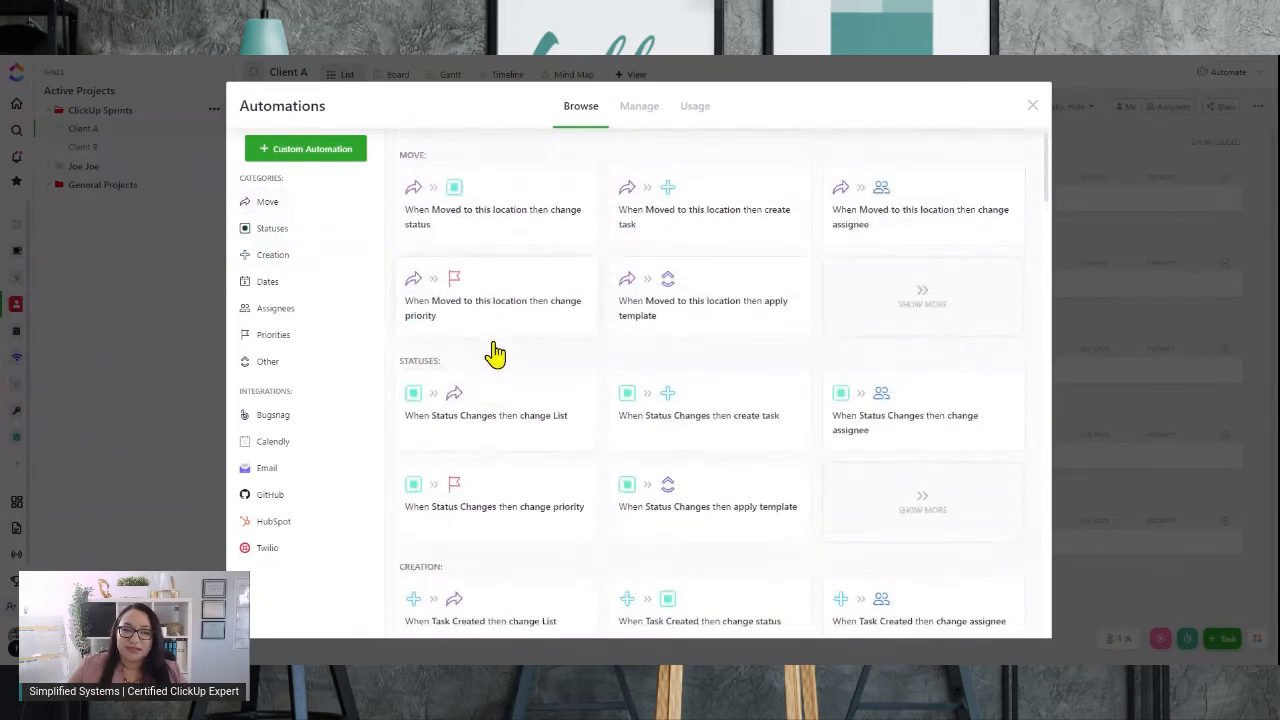
{"action": "scroll", "coordinate": [521, 310], "scroll_direction": "down", "scroll_amount": 3}
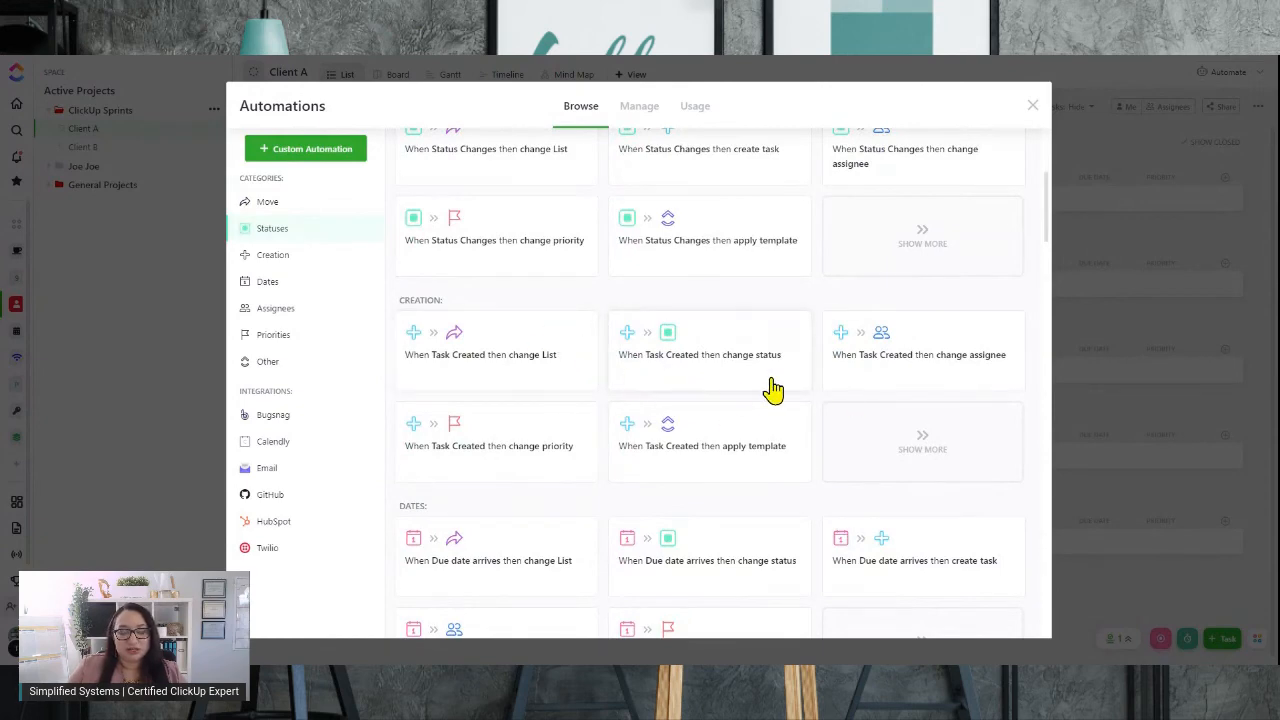
Open the "When Status Changes then change List" template to start a custom automation
{"action": "scroll", "coordinate": [457, 383], "scroll_direction": "down", "scroll_amount": 2}
{"action": "scroll", "coordinate": [490, 360], "scroll_direction": "up", "scroll_amount": 4}
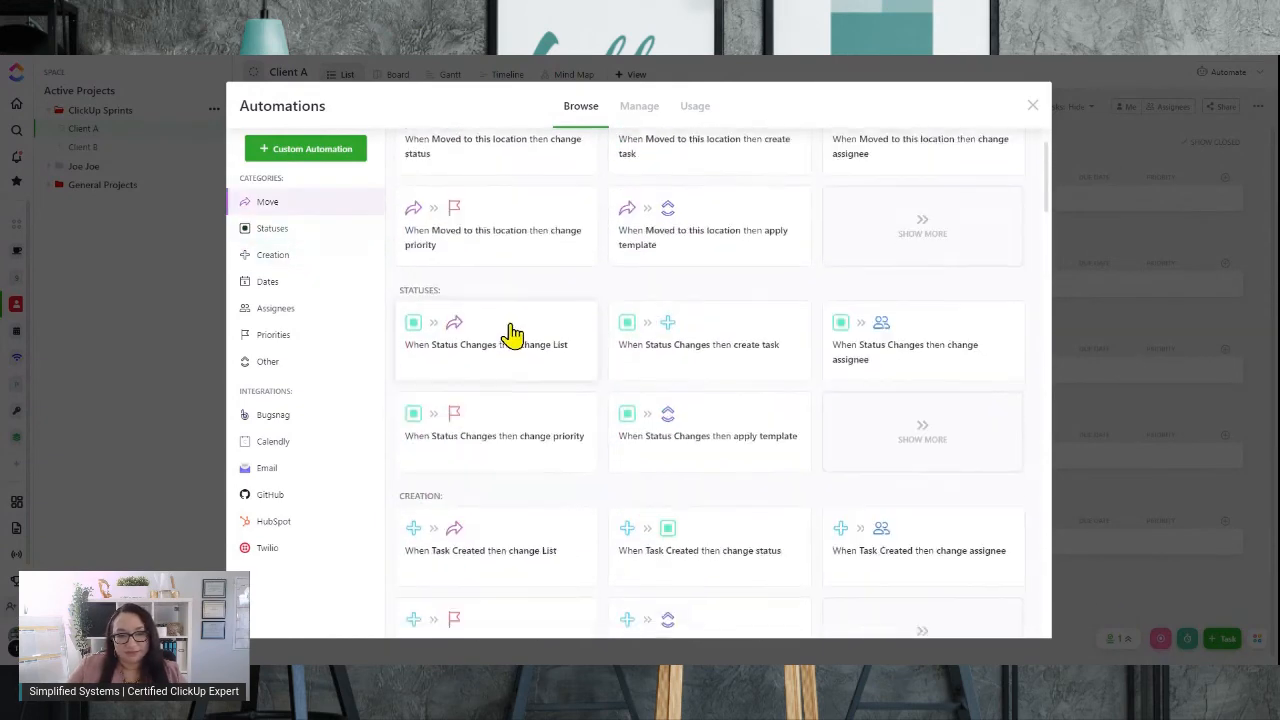
{"action": "scroll", "coordinate": [510, 335], "scroll_direction": "up", "scroll_amount": 1}
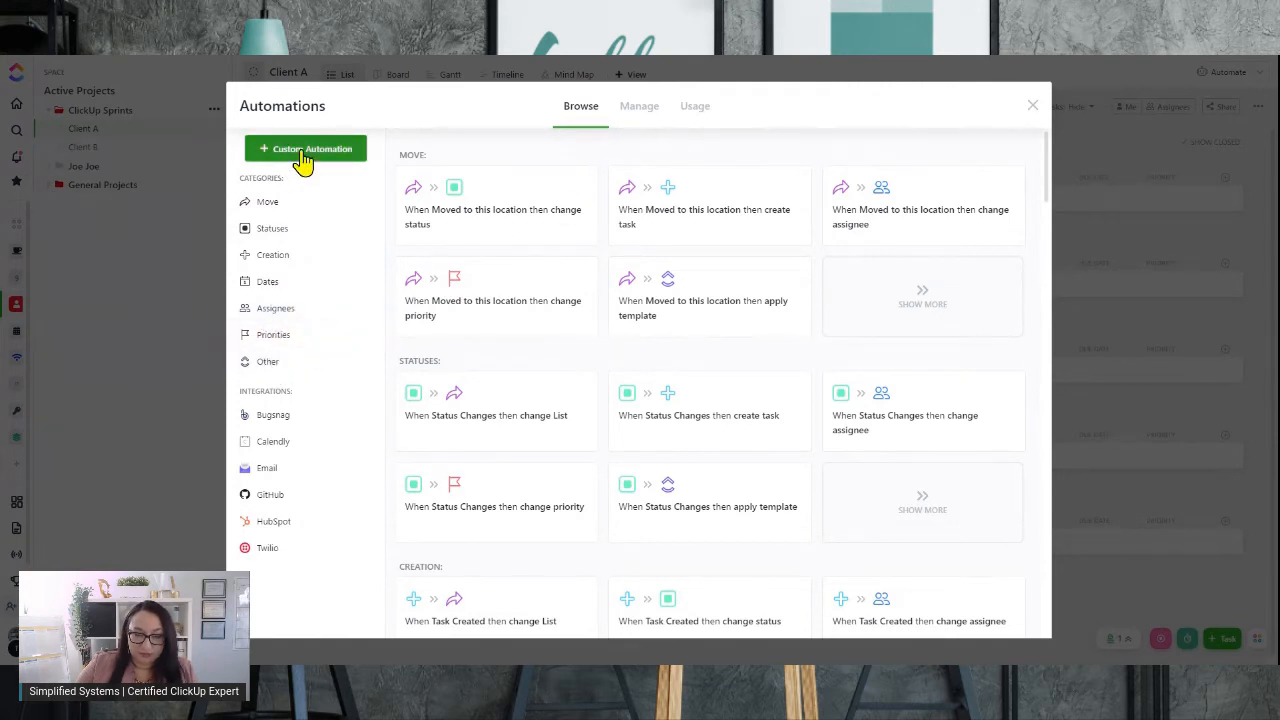
{"action": "scroll", "coordinate": [452, 347], "scroll_direction": "down", "scroll_amount": 3}
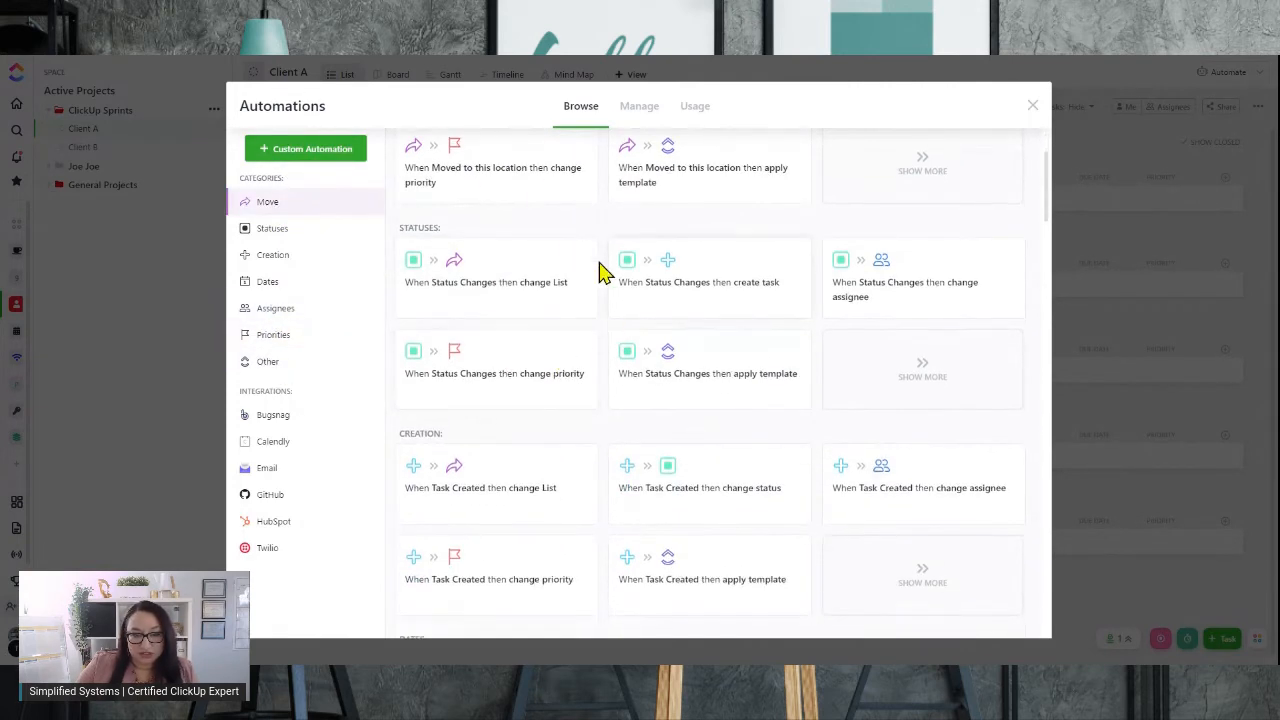
{"action": "left_click", "coordinate": [500, 278]}
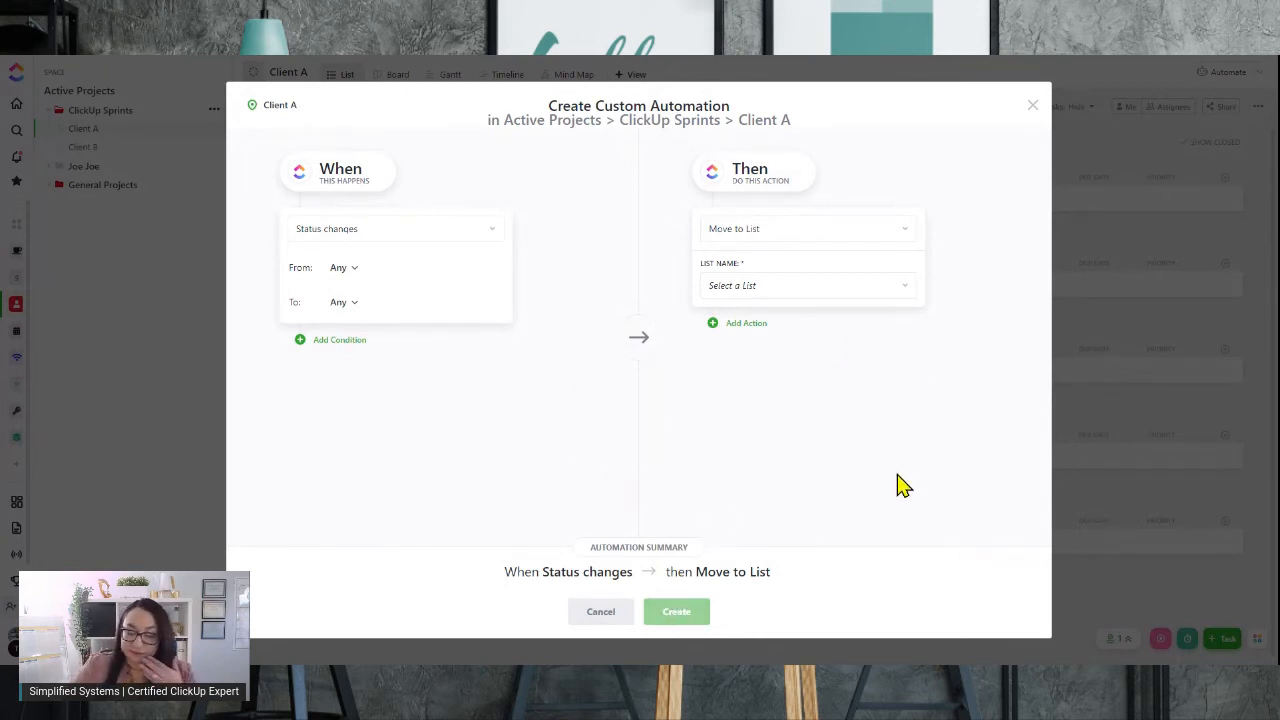
Browse the available trigger and action options for the automation
{"action": "left_click", "coordinate": [495, 241]}
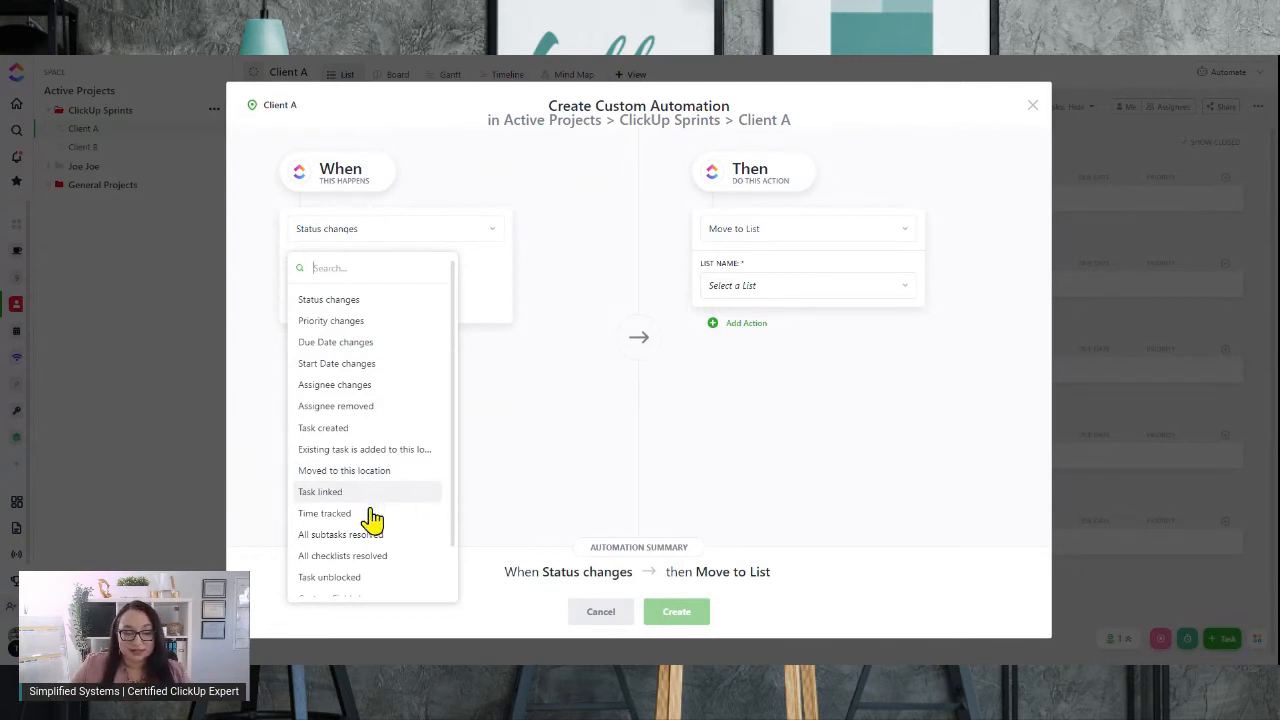
{"action": "scroll", "coordinate": [367, 543], "scroll_direction": "down", "scroll_amount": 1}
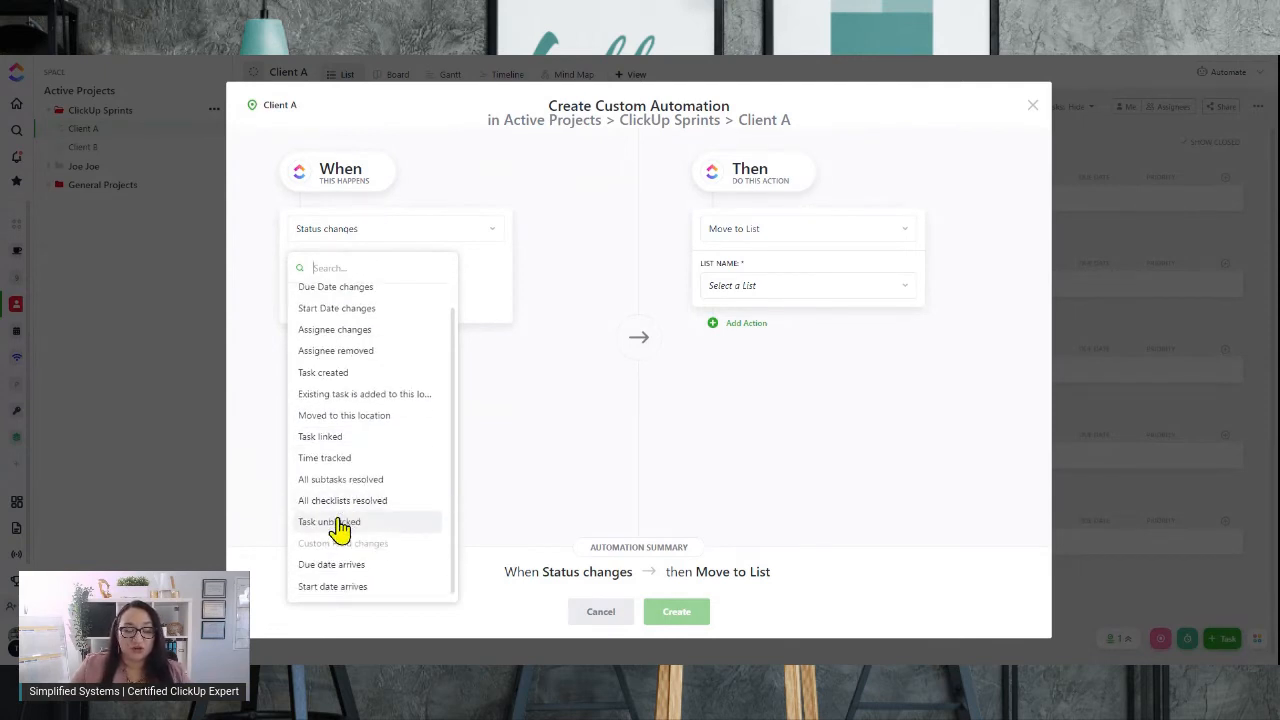
{"action": "scroll", "coordinate": [385, 497], "scroll_direction": "up", "scroll_amount": 1}
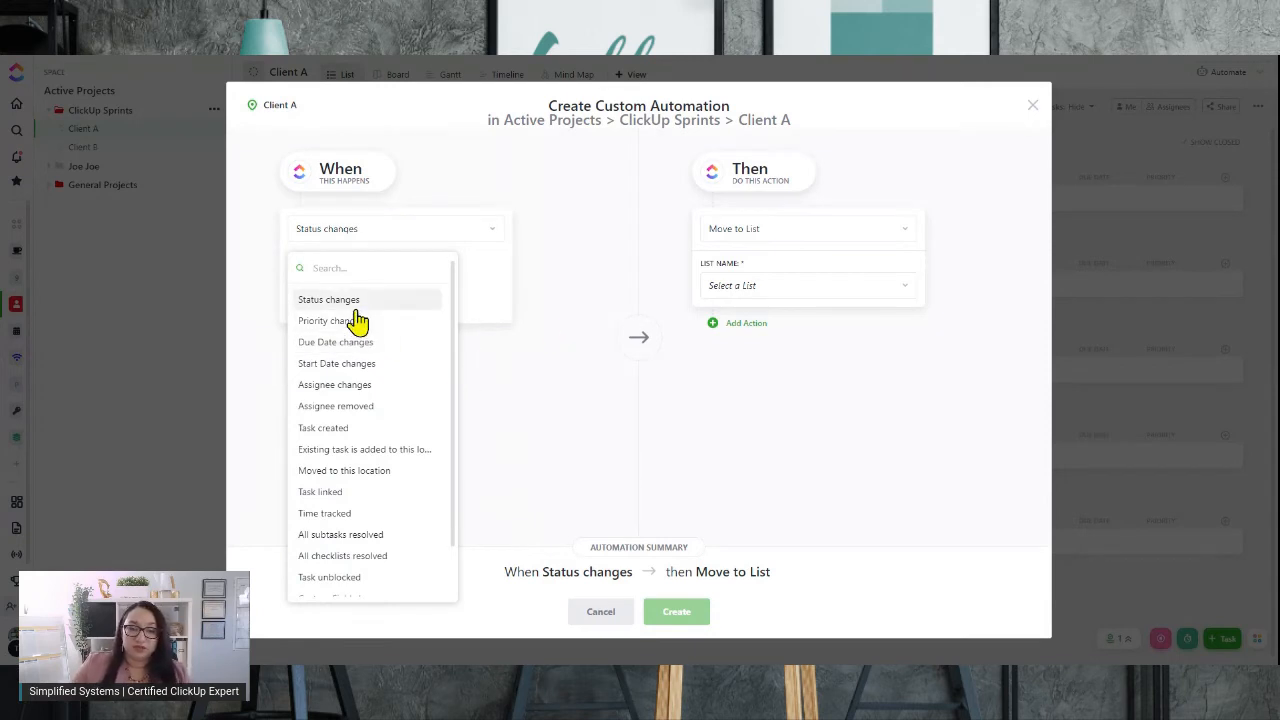
{"action": "left_click", "coordinate": [330, 300]}
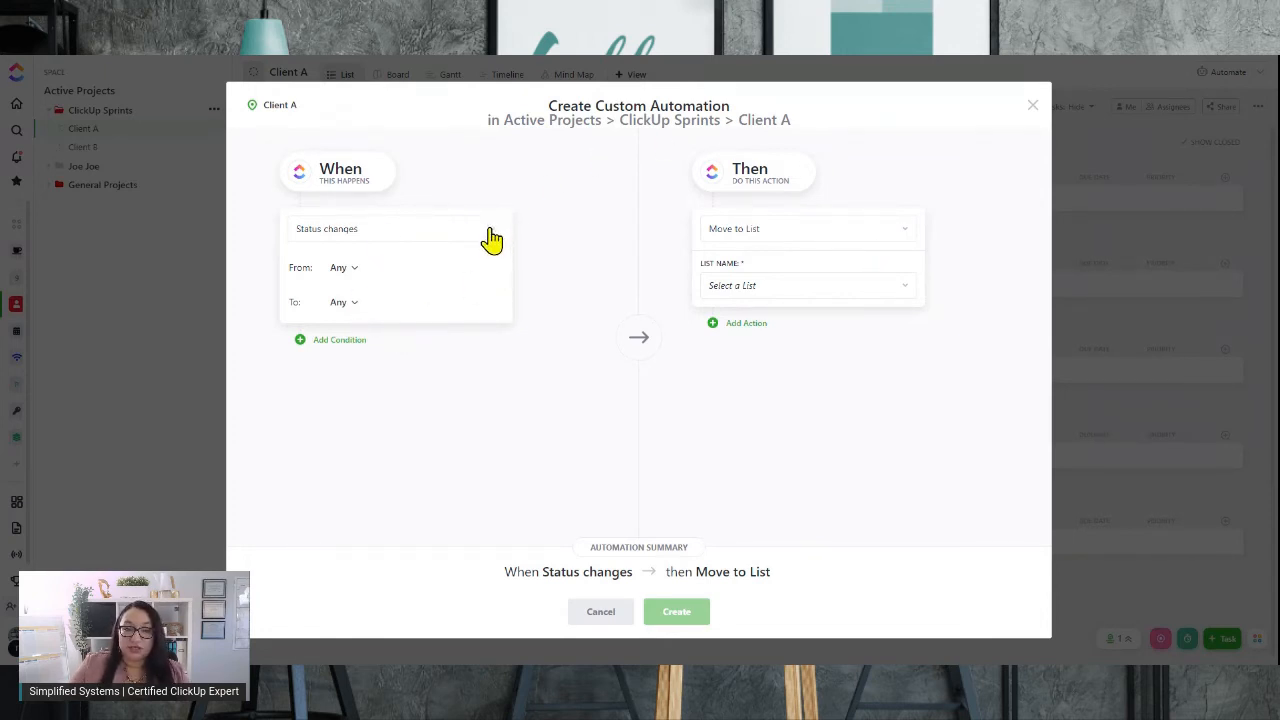
{"action": "left_click", "coordinate": [904, 240]}
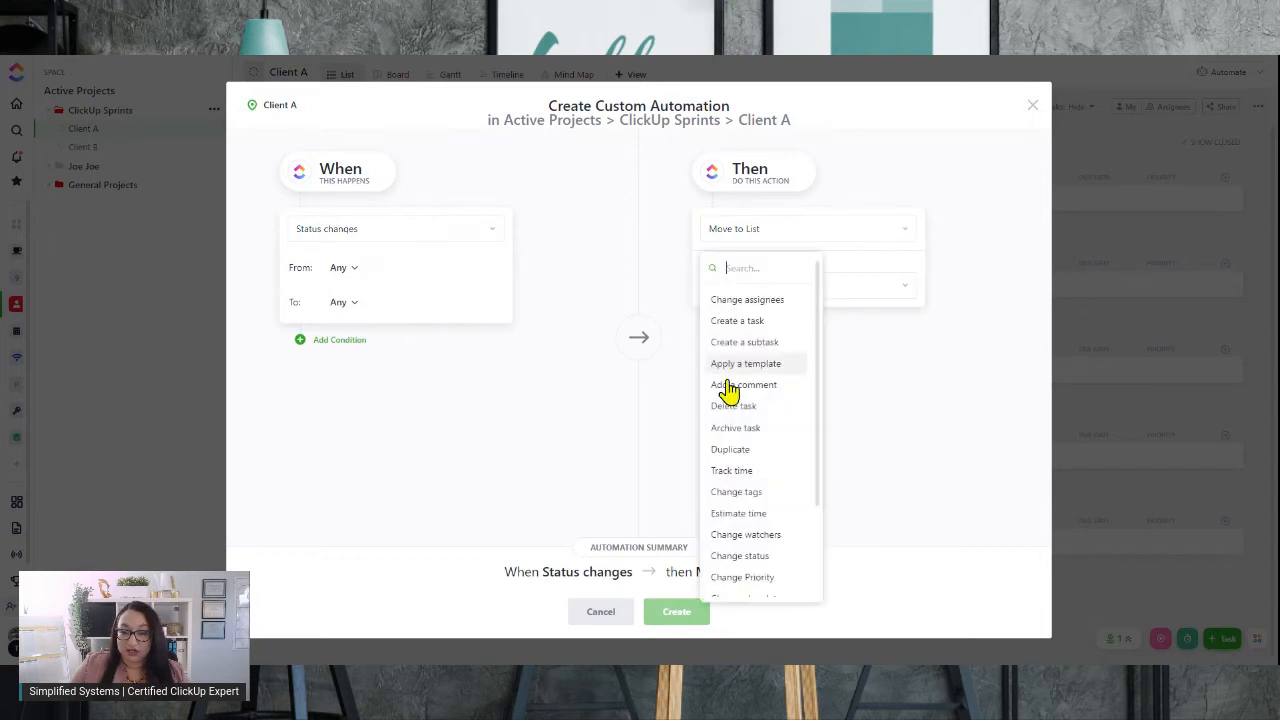
{"action": "scroll", "coordinate": [745, 395], "scroll_direction": "down", "scroll_amount": 3}
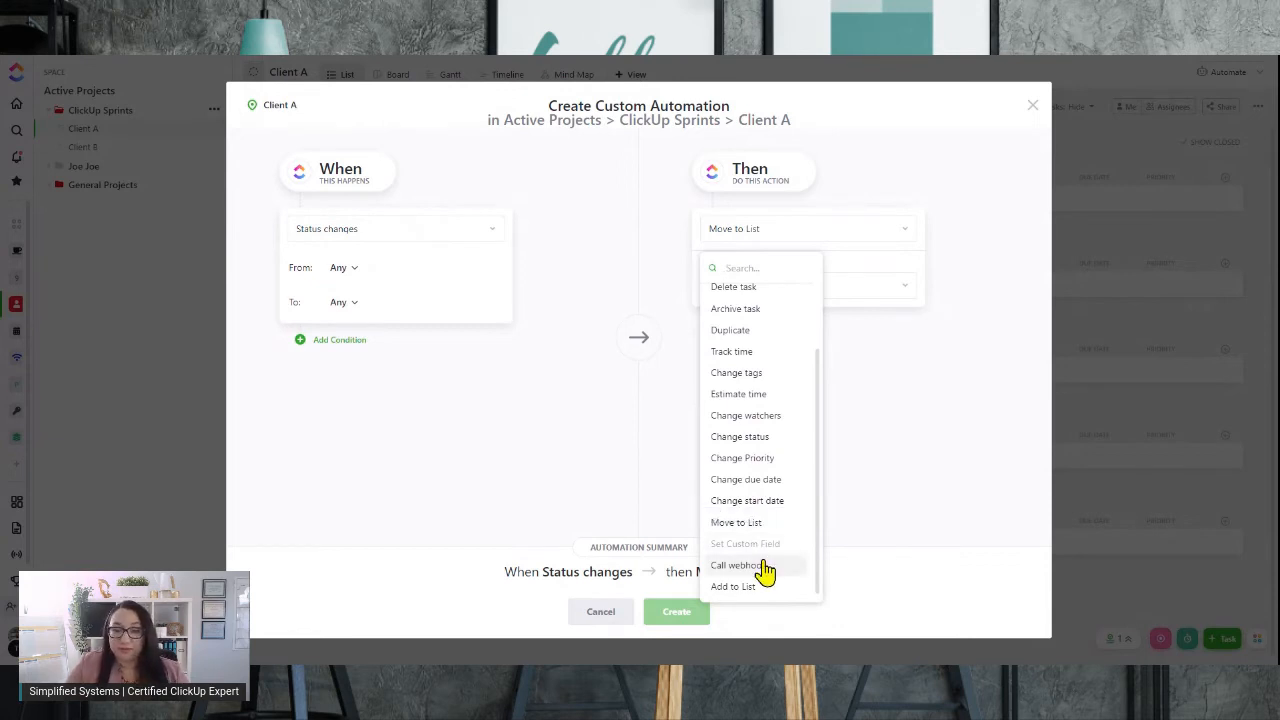
Try the Priority changes and Task created triggers before setting the trigger back to Status changes
{"action": "left_click", "coordinate": [491, 237]}
{"action": "left_click", "coordinate": [491, 237]}
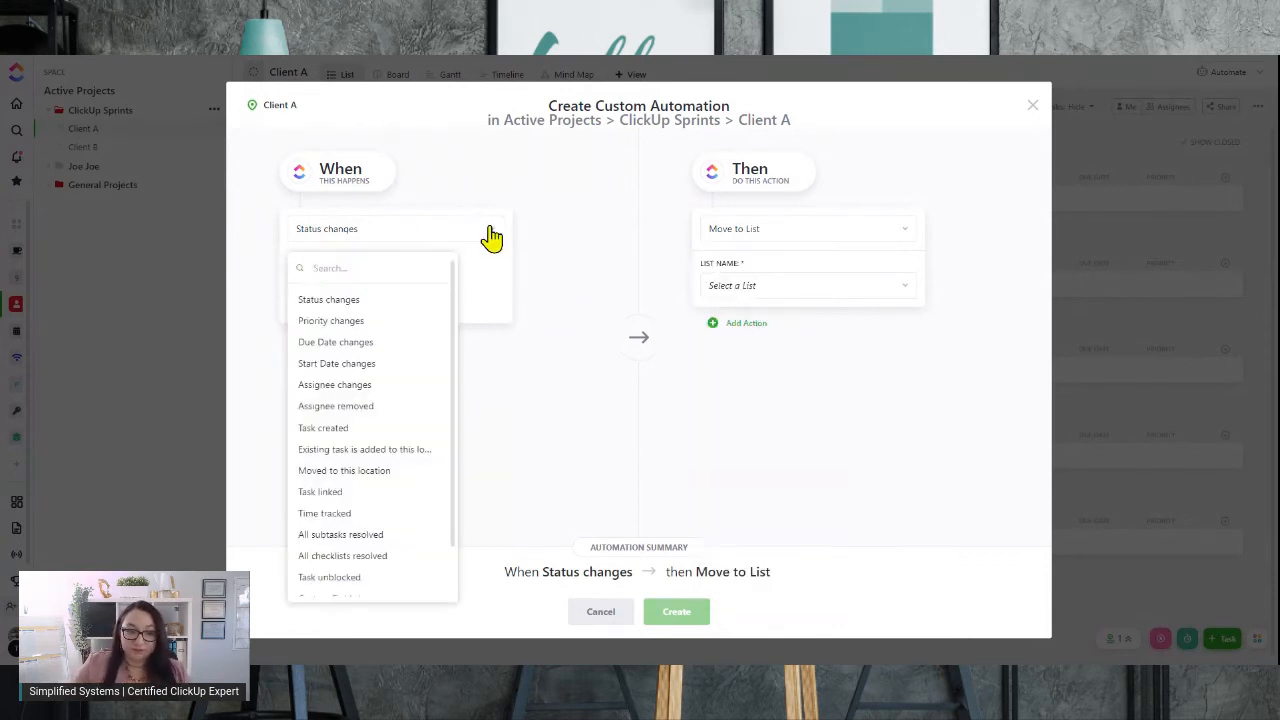
{"action": "left_click", "coordinate": [333, 321]}
{"action": "left_click", "coordinate": [902, 238]}
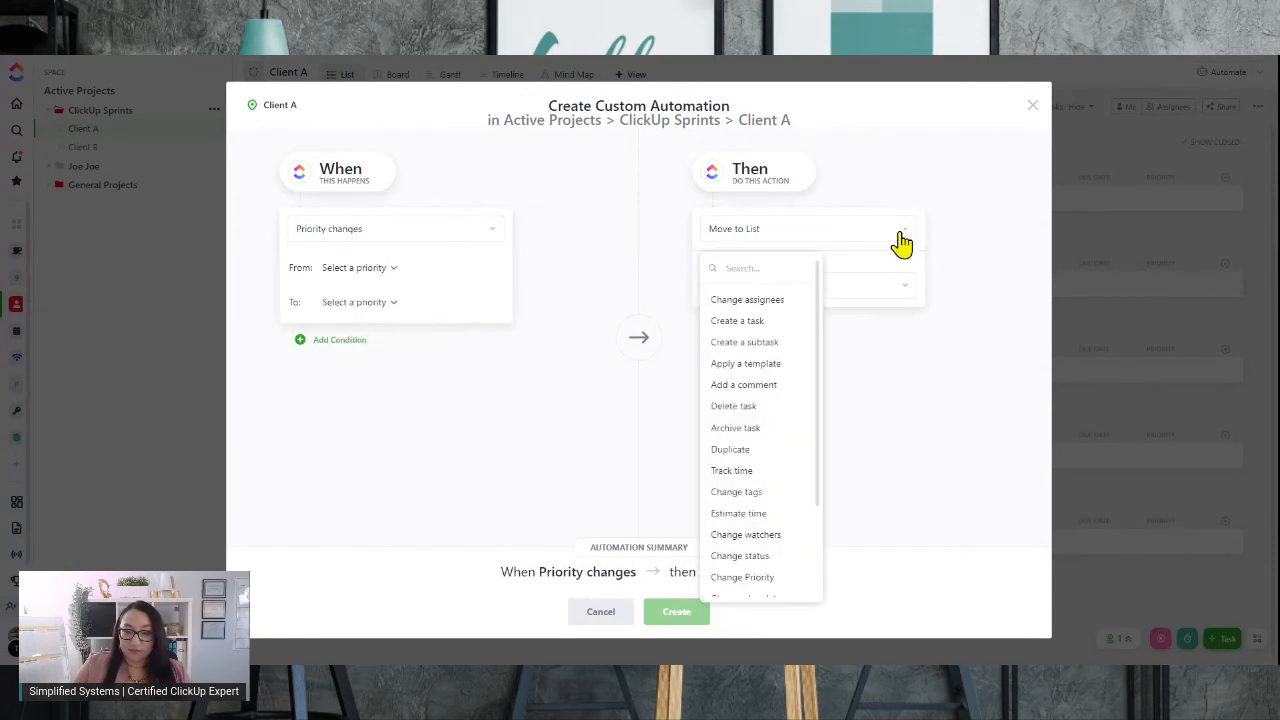
{"action": "scroll", "coordinate": [780, 358], "scroll_direction": "down", "scroll_amount": 3}
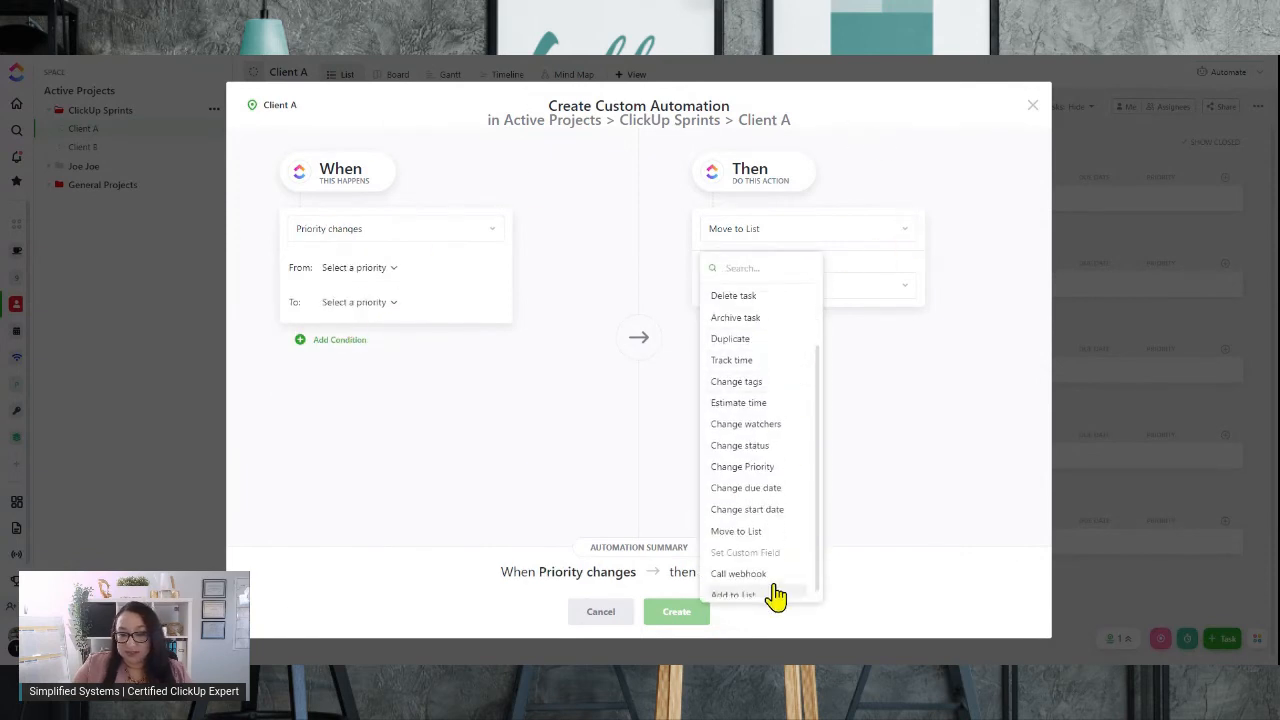
{"action": "scroll", "coordinate": [785, 560], "scroll_direction": "up", "scroll_amount": 3}
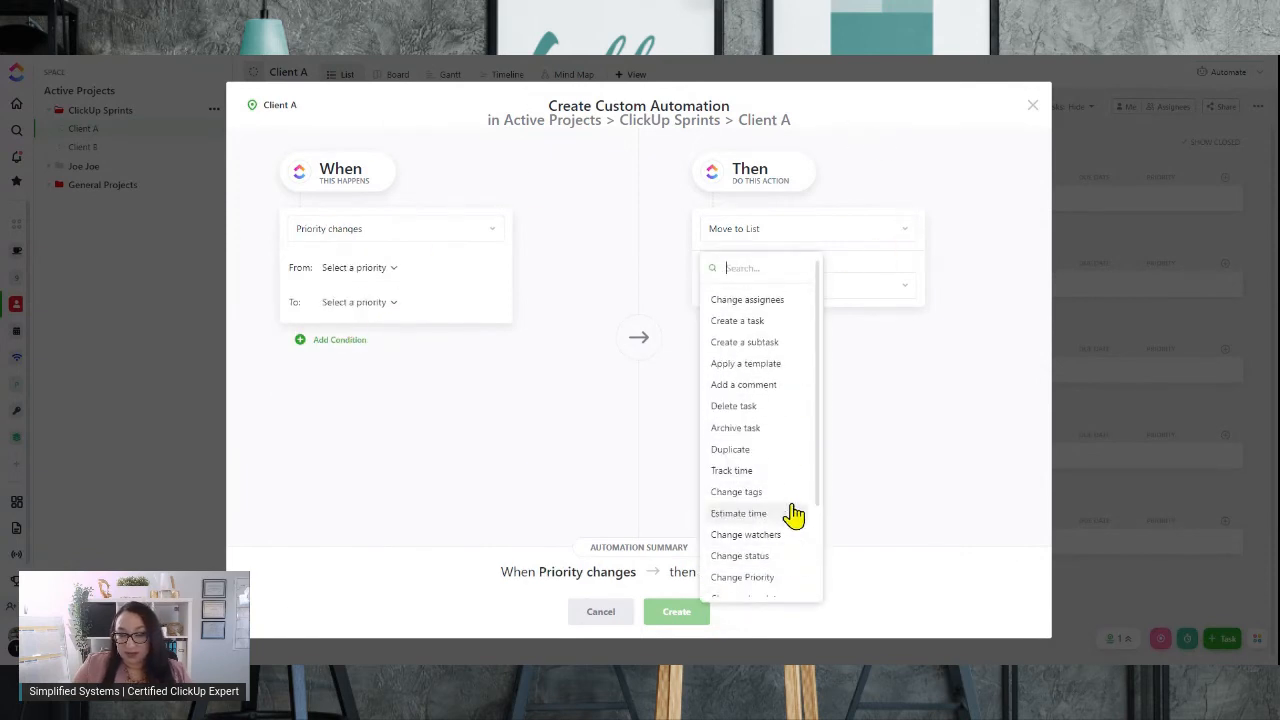
{"action": "left_click", "coordinate": [493, 229]}
{"action": "left_click", "coordinate": [491, 237]}
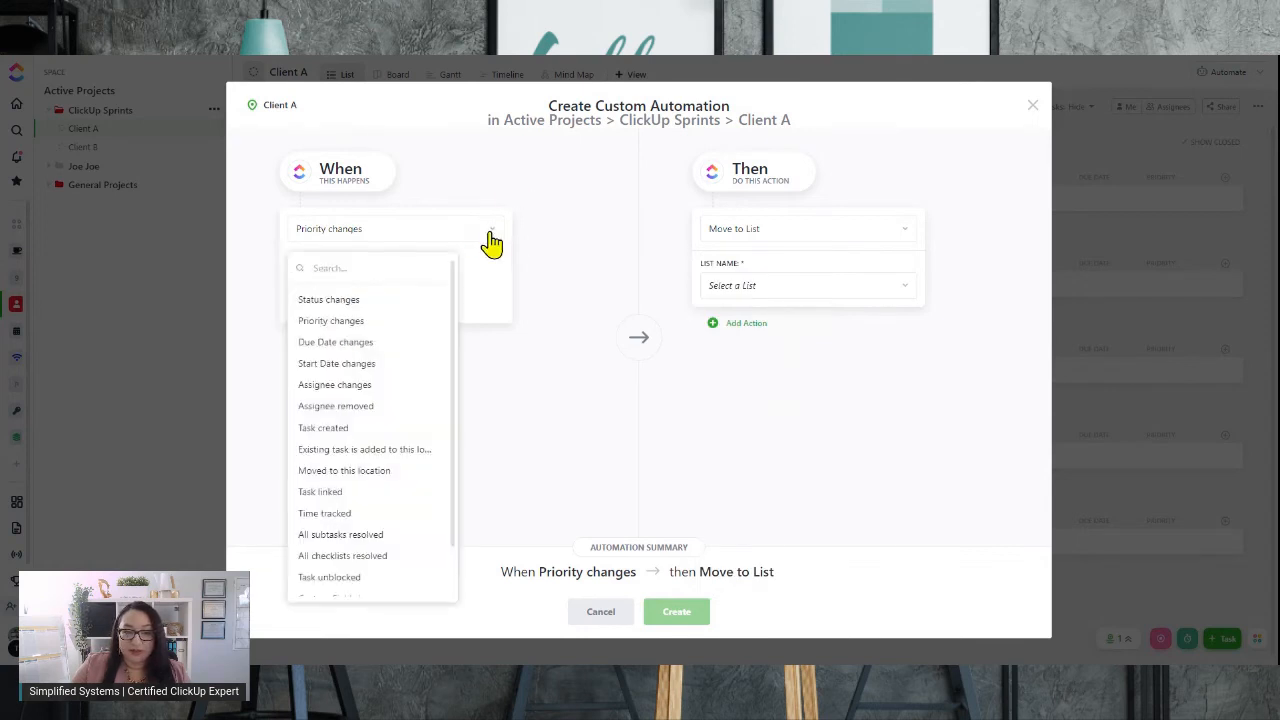
{"action": "left_click", "coordinate": [358, 428]}
{"action": "left_click", "coordinate": [893, 238]}
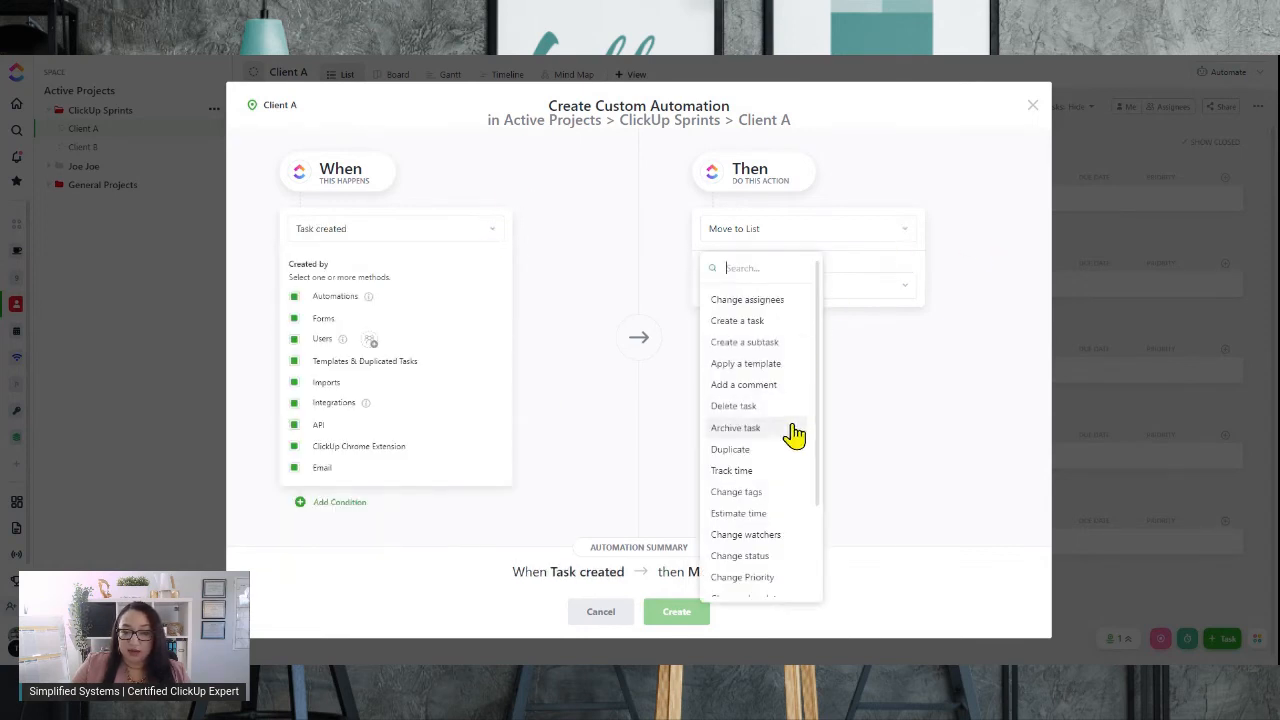
{"action": "scroll", "coordinate": [793, 433], "scroll_direction": "down", "scroll_amount": 2}
{"action": "scroll", "coordinate": [791, 414], "scroll_direction": "up", "scroll_amount": 3}
{"action": "left_click", "coordinate": [613, 325]}
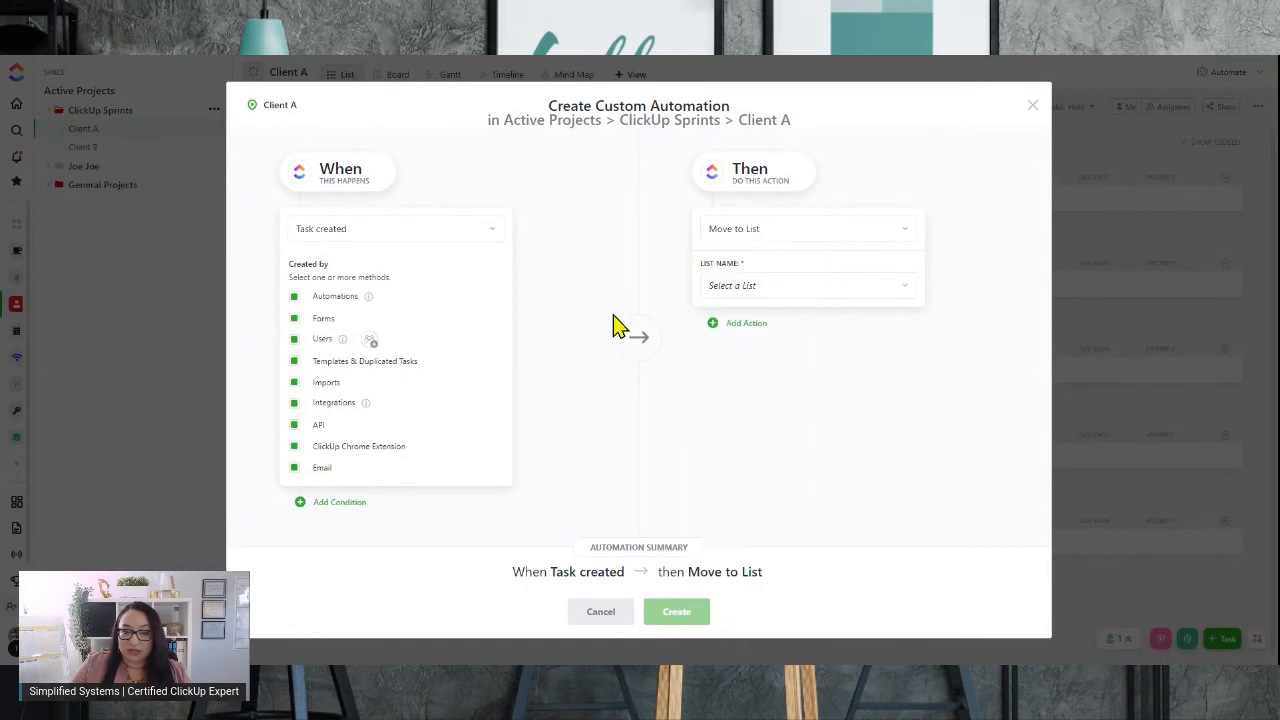
{"action": "left_click", "coordinate": [461, 229]}
{"action": "left_click", "coordinate": [334, 299]}
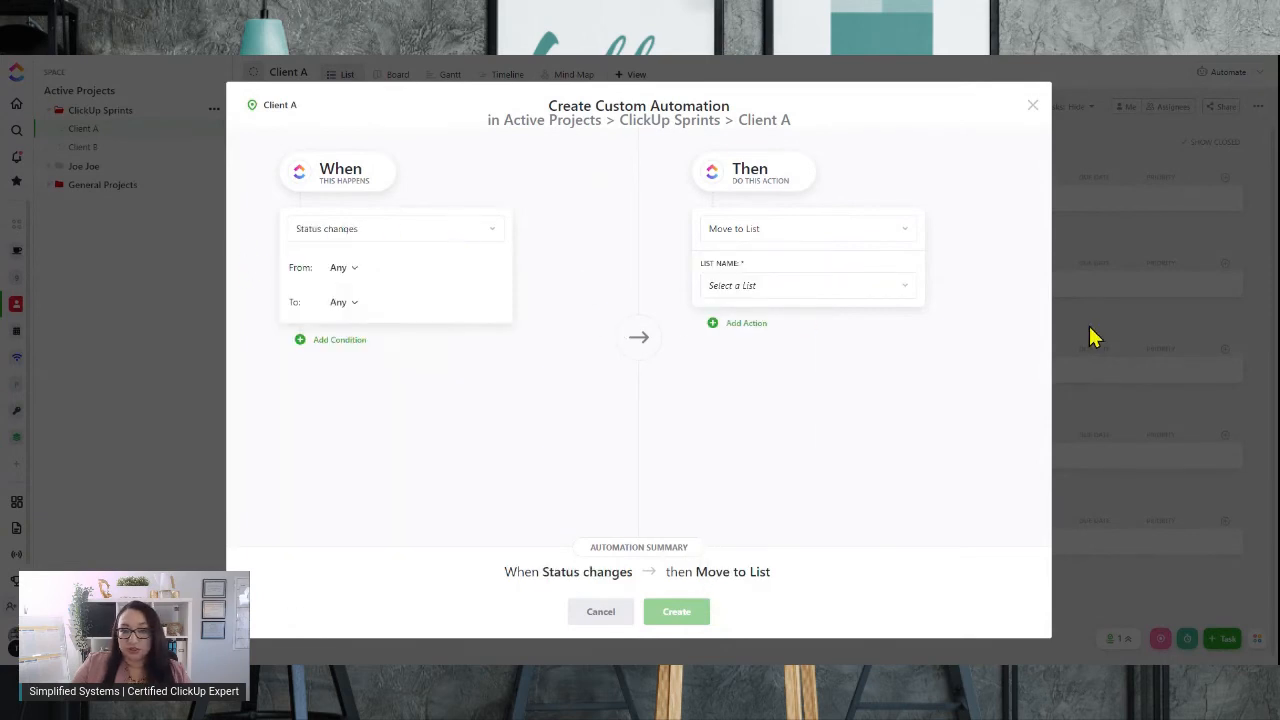
Change the action to Add a comment with the text "Test Comment" and create the automation
{"action": "left_click", "coordinate": [903, 234]}
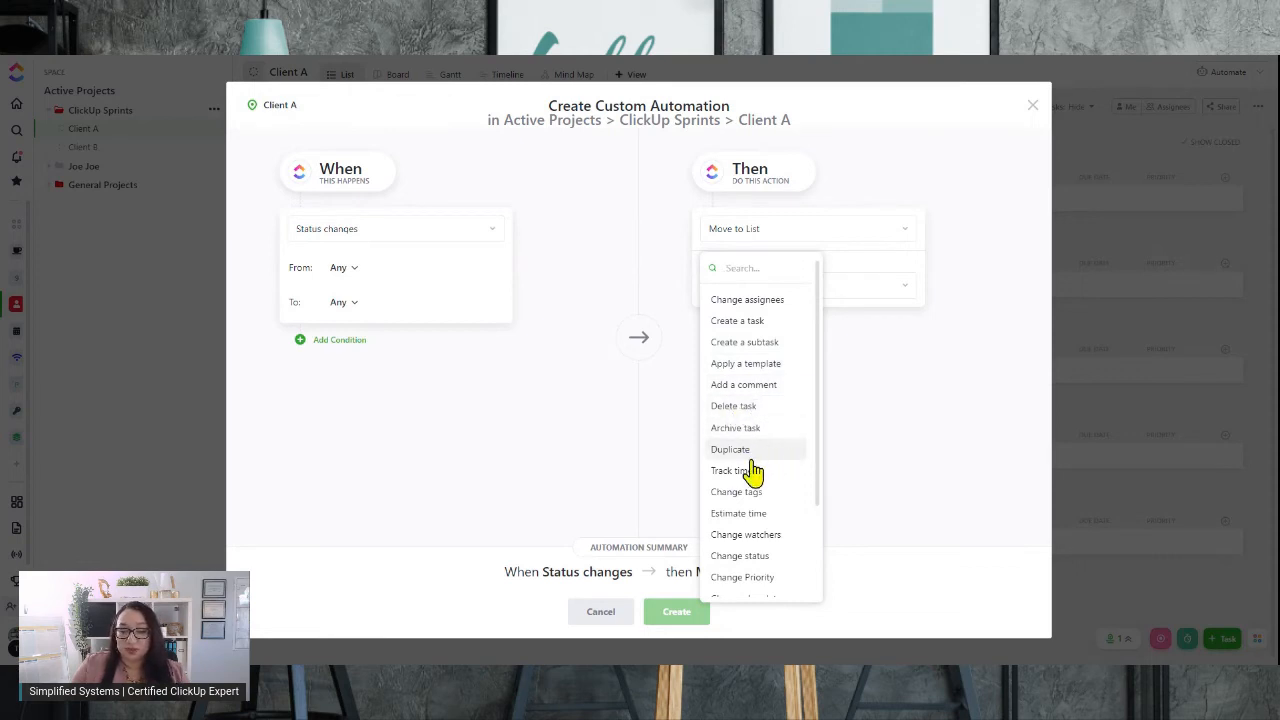
{"action": "scroll", "coordinate": [750, 520], "scroll_direction": "down", "scroll_amount": 2}
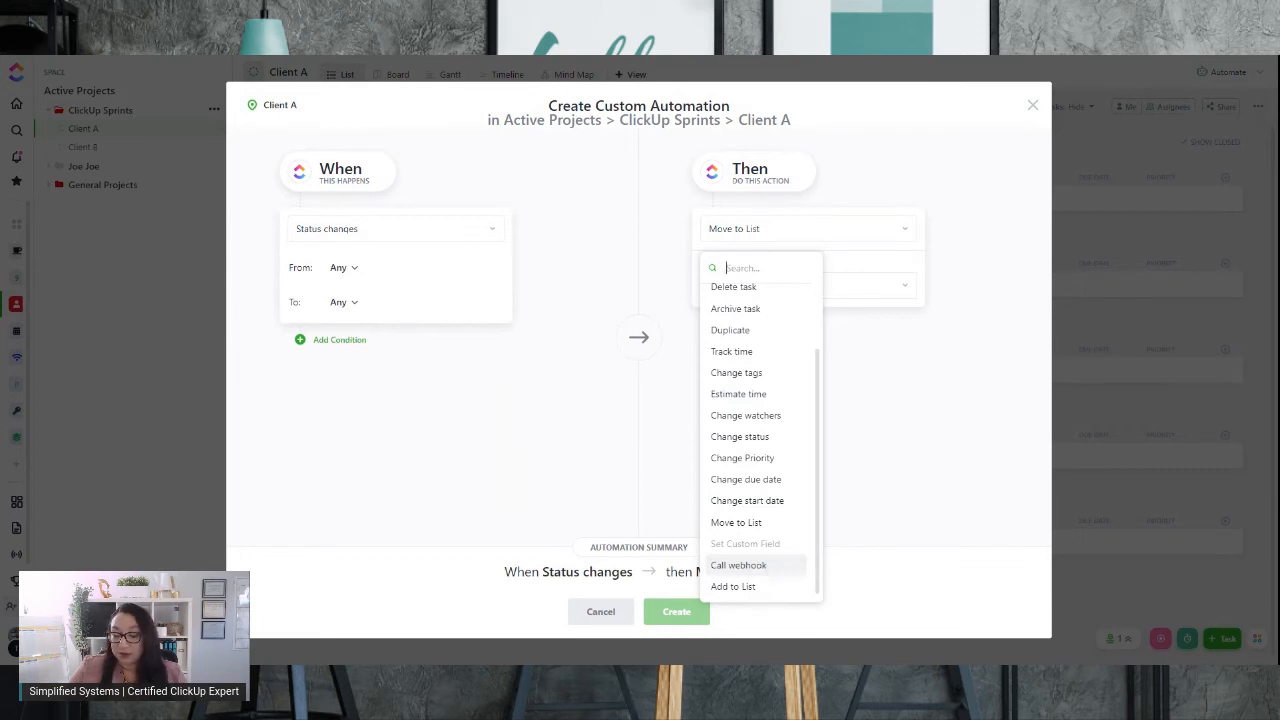
{"action": "left_click", "coordinate": [888, 441]}
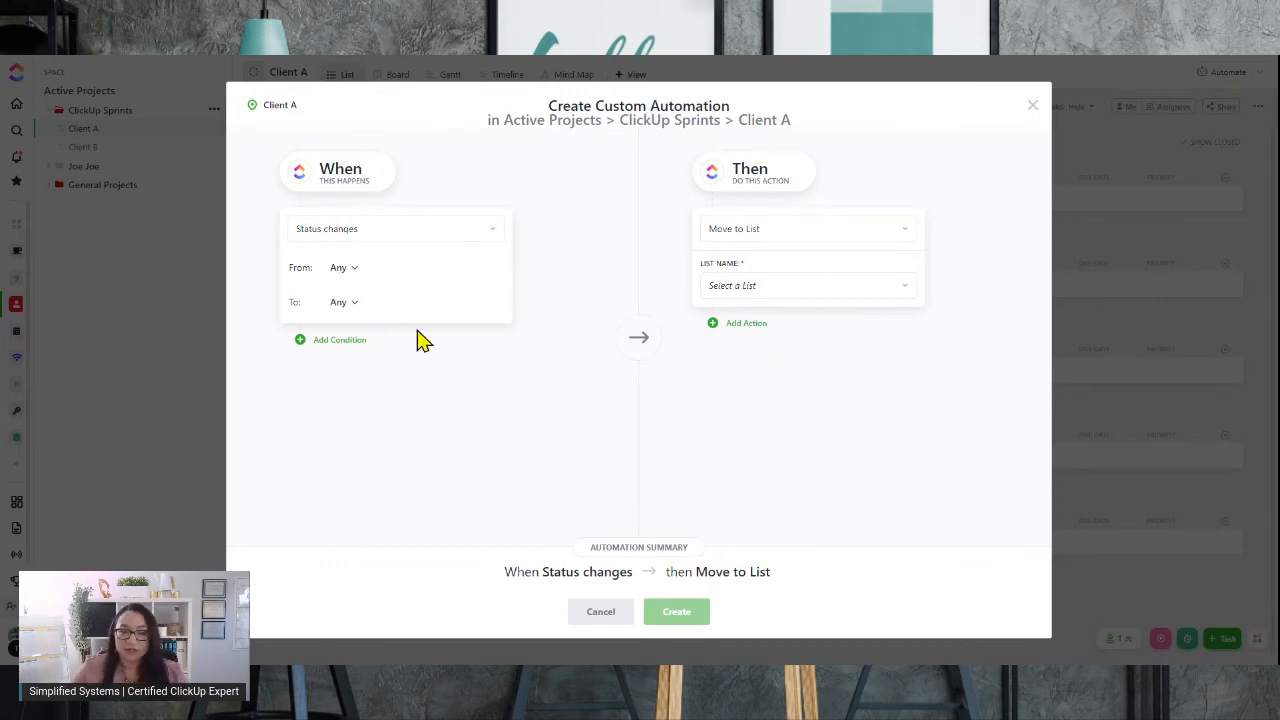
{"action": "left_click", "coordinate": [880, 230]}
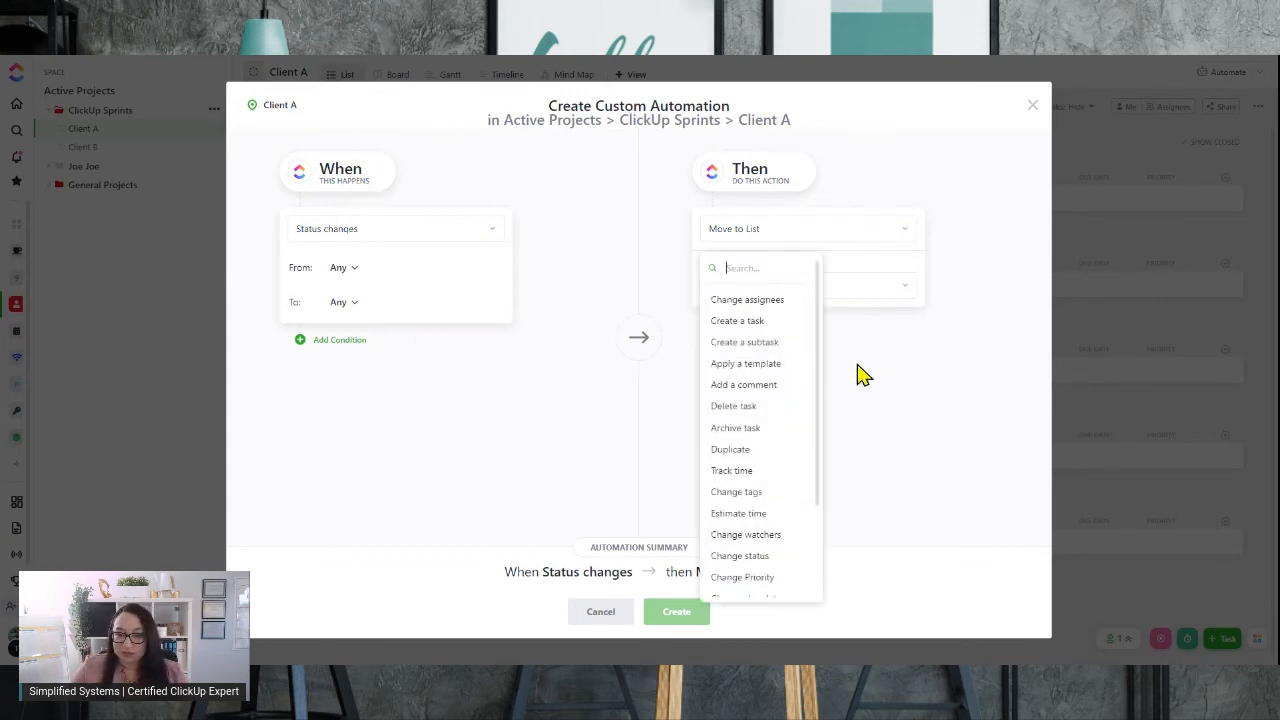
{"action": "left_click", "coordinate": [745, 386]}
{"action": "left_click", "coordinate": [830, 276]}
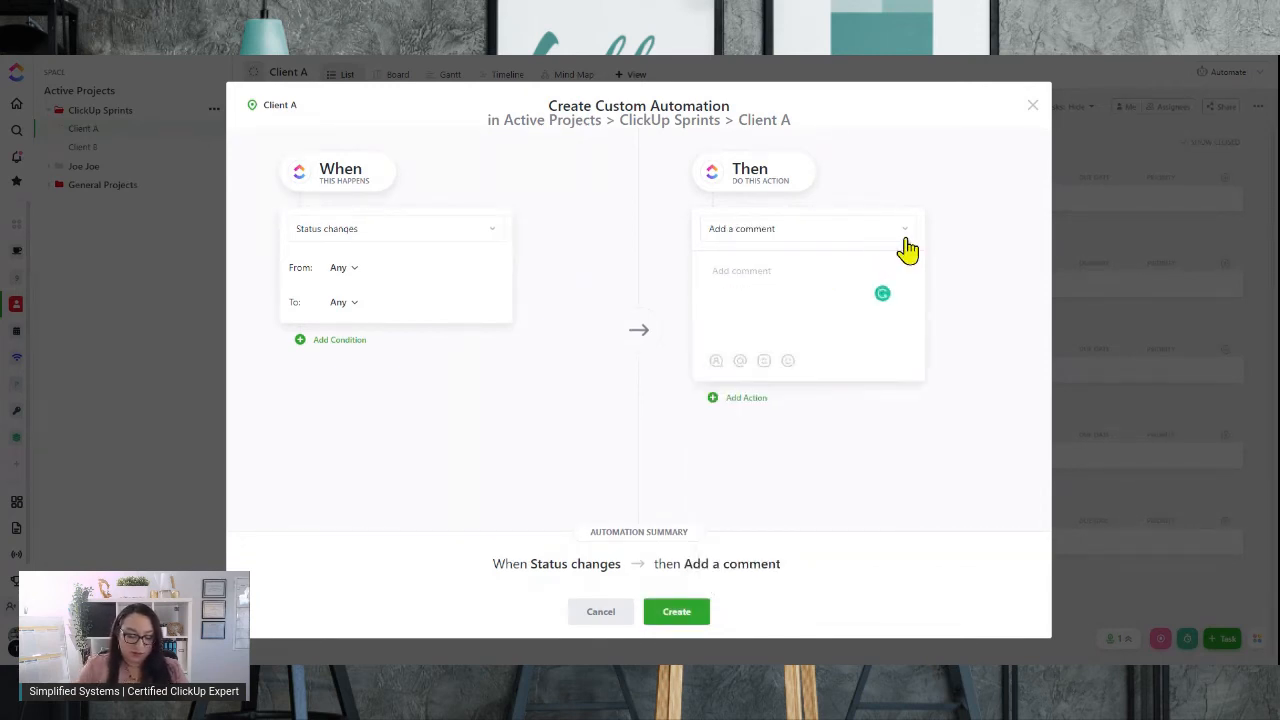
{"action": "type", "text": "Test Comment"}
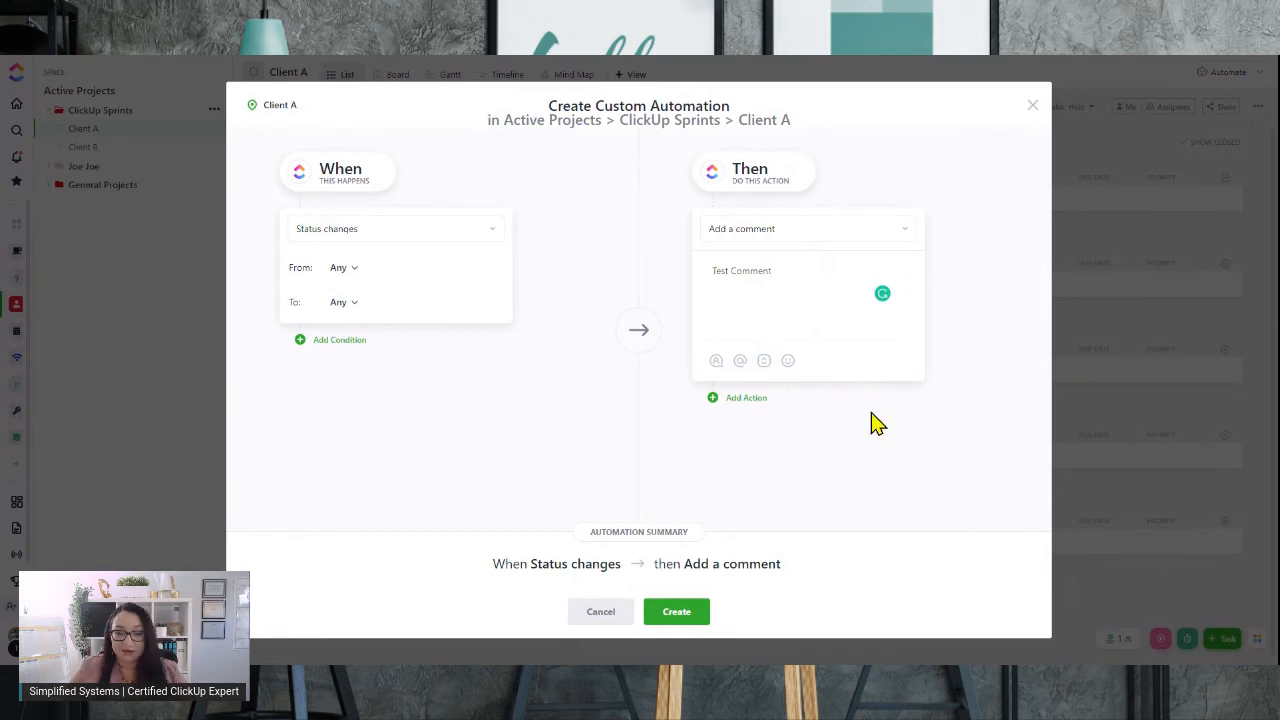
{"action": "left_click", "coordinate": [677, 622]}
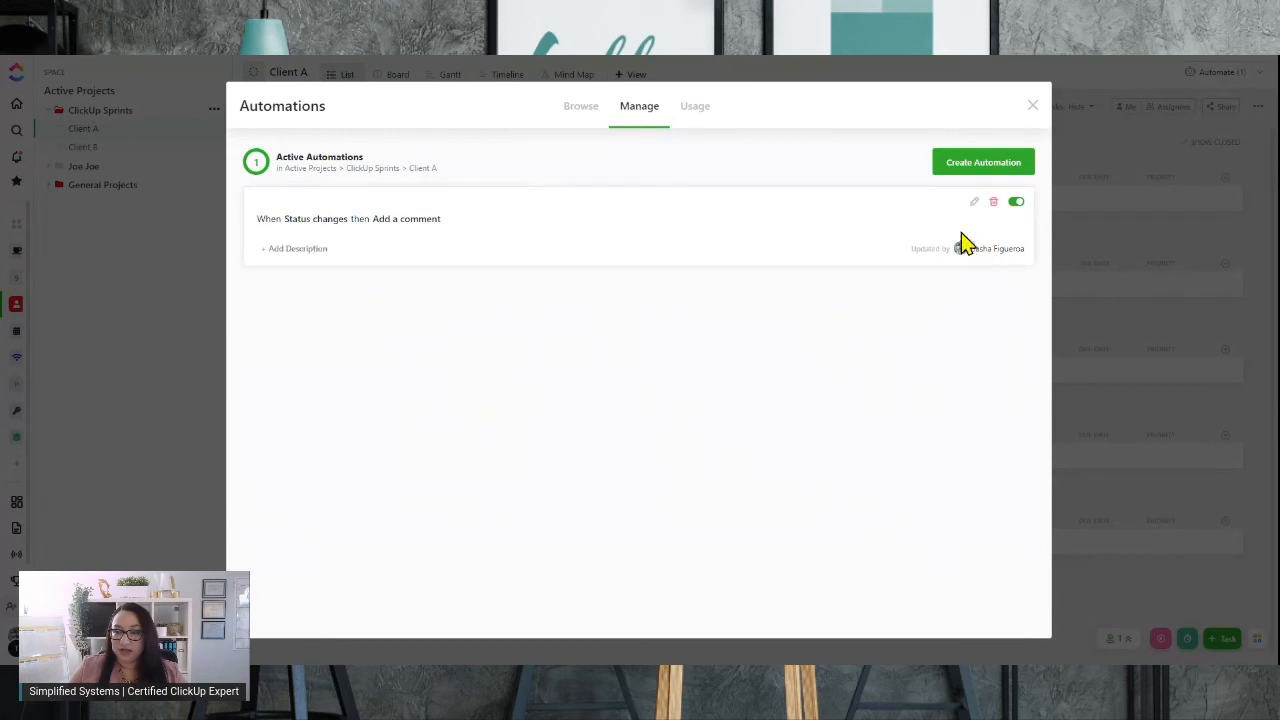
Turn the new automation off and back on
{"action": "left_click", "coordinate": [1015, 204]}
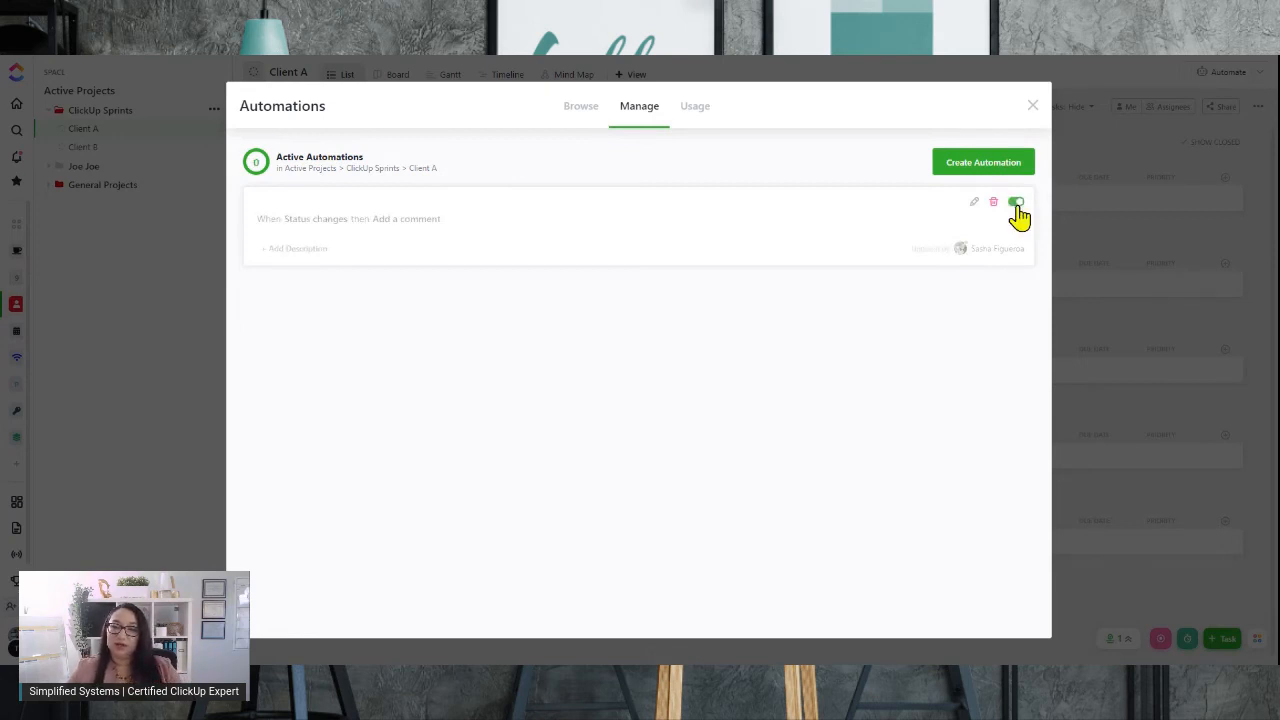
{"action": "left_click", "coordinate": [1015, 203]}
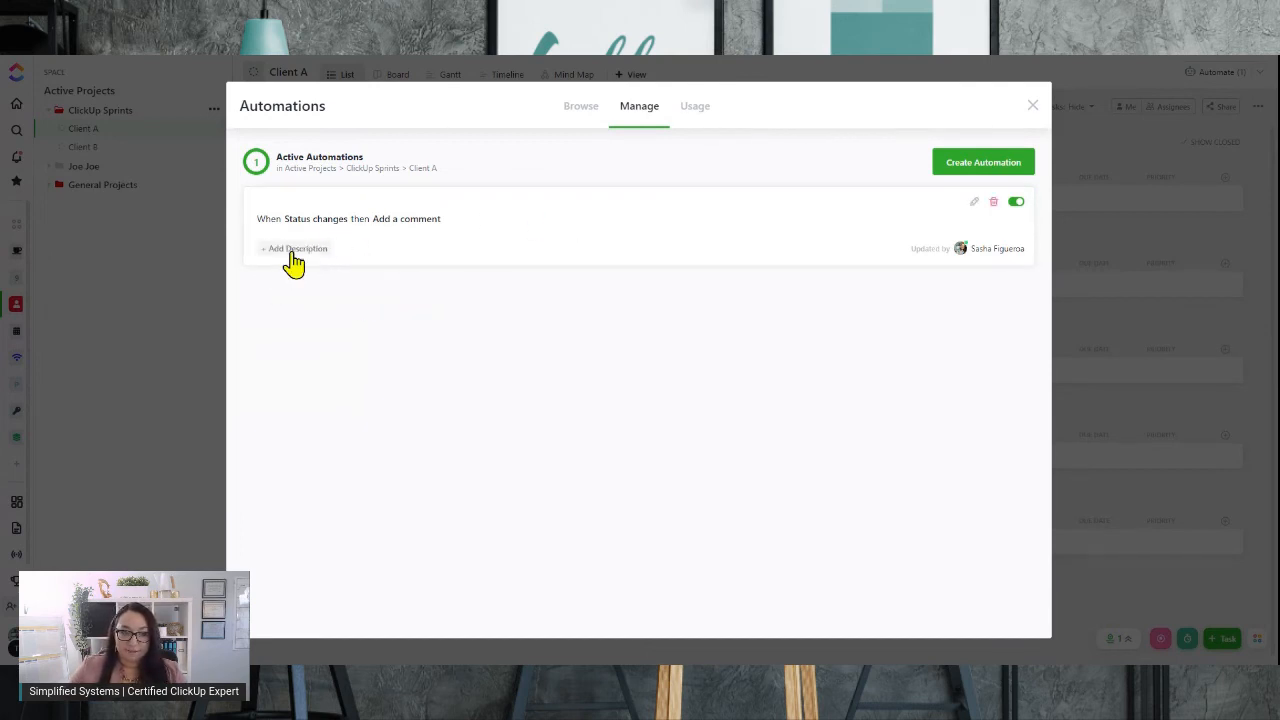
Add a description about a status change from active to done, then clear it again
{"action": "left_click", "coordinate": [293, 262]}
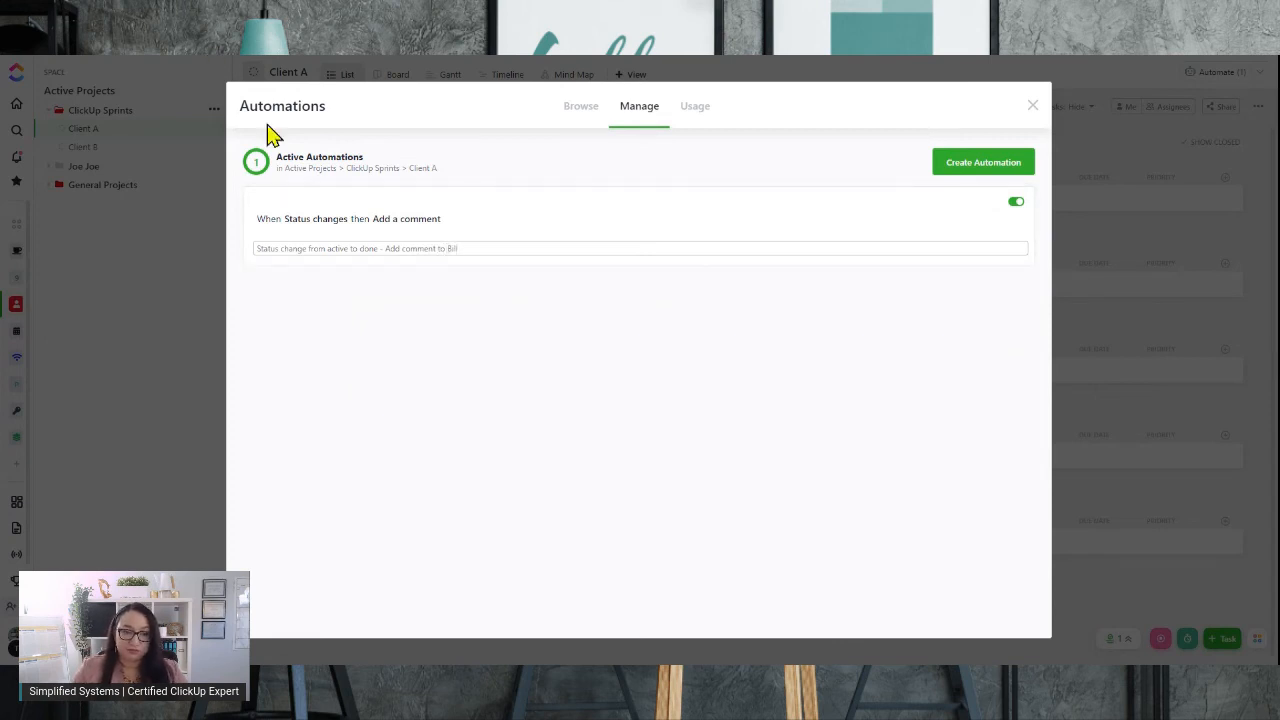
{"action": "left_click", "coordinate": [566, 283]}
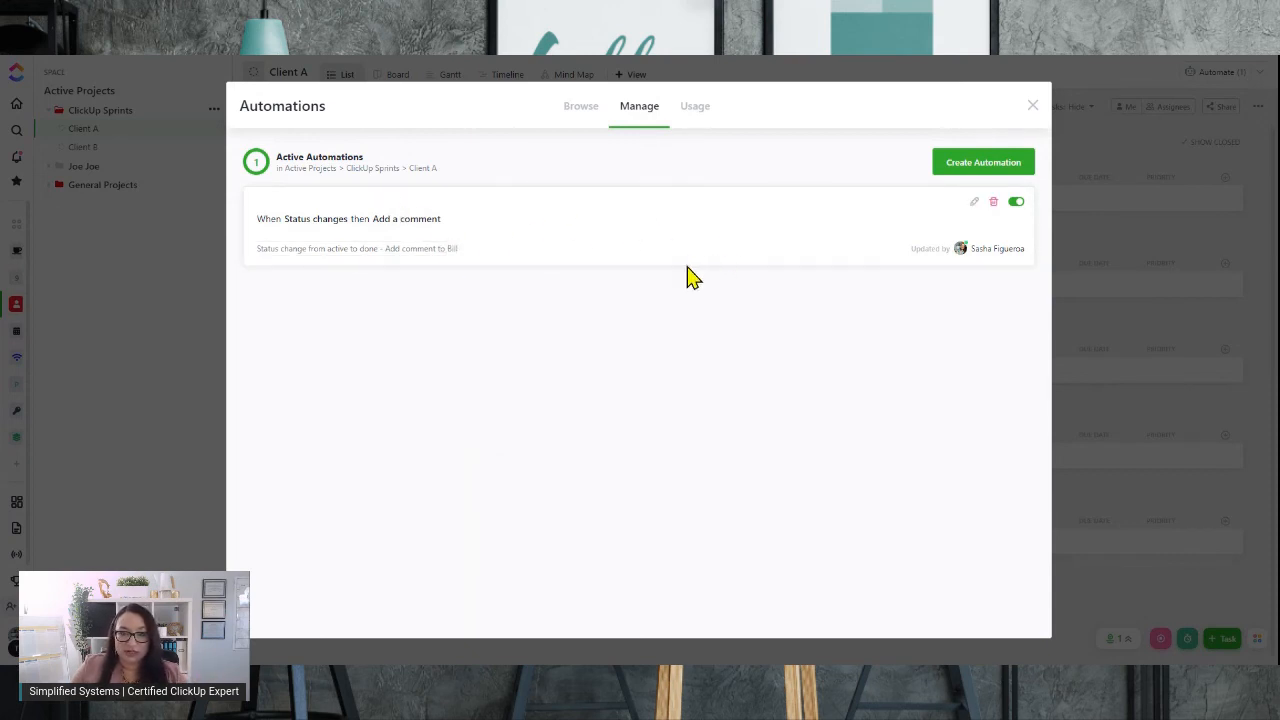
{"action": "triple_click", "coordinate": [372, 250]}
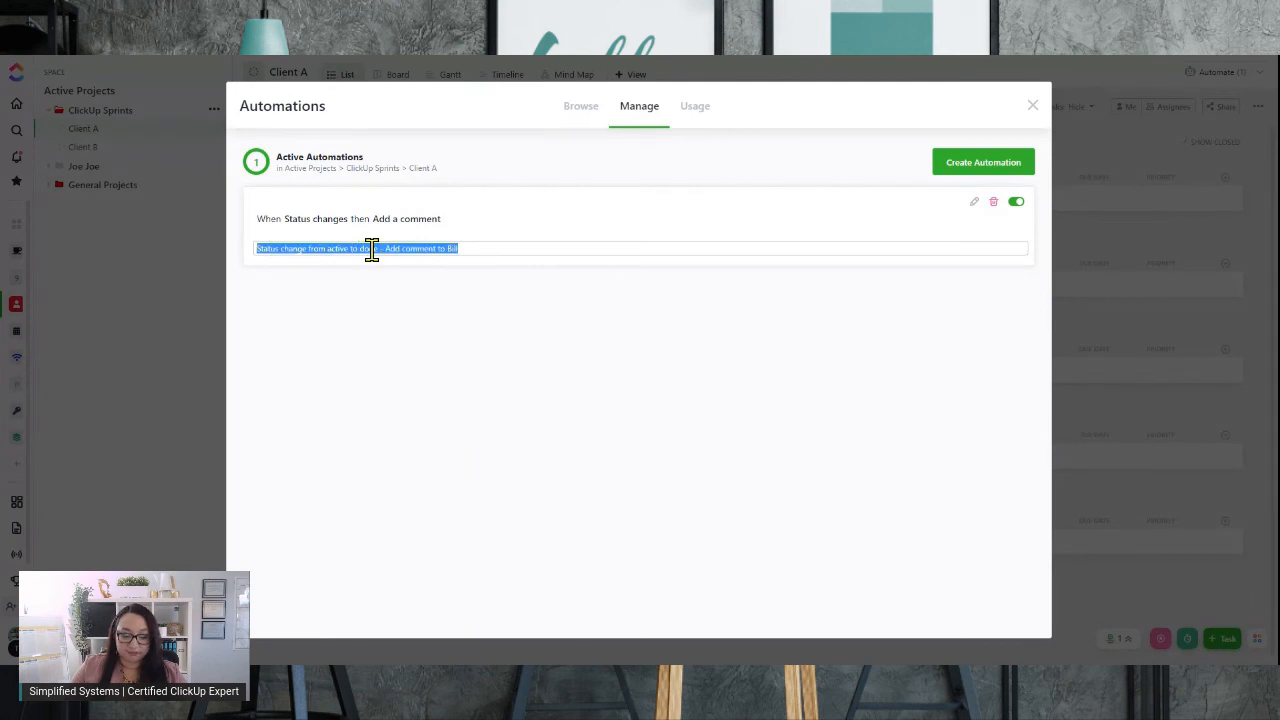
{"action": "key", "text": "BackSpace"}
{"action": "left_click", "coordinate": [936, 327]}
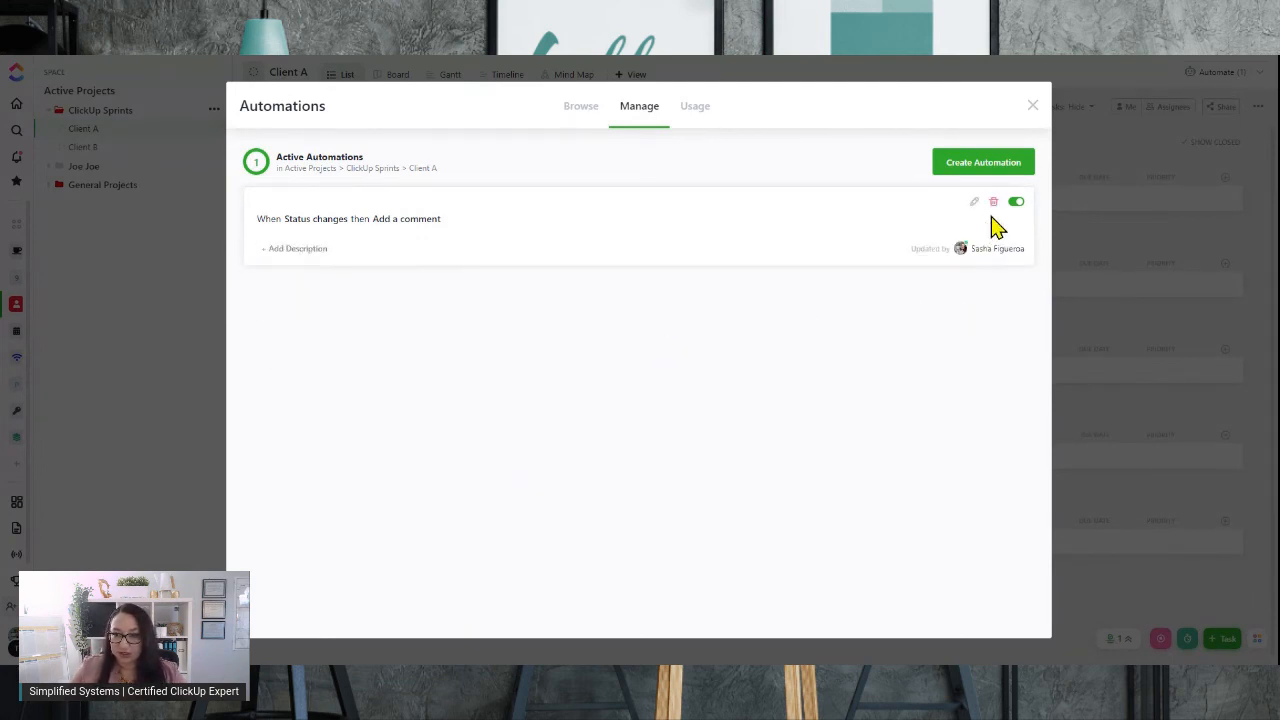
Start a new custom automation whose action creates a task in the Acme | Test Project list
{"action": "left_click", "coordinate": [1004, 165]}
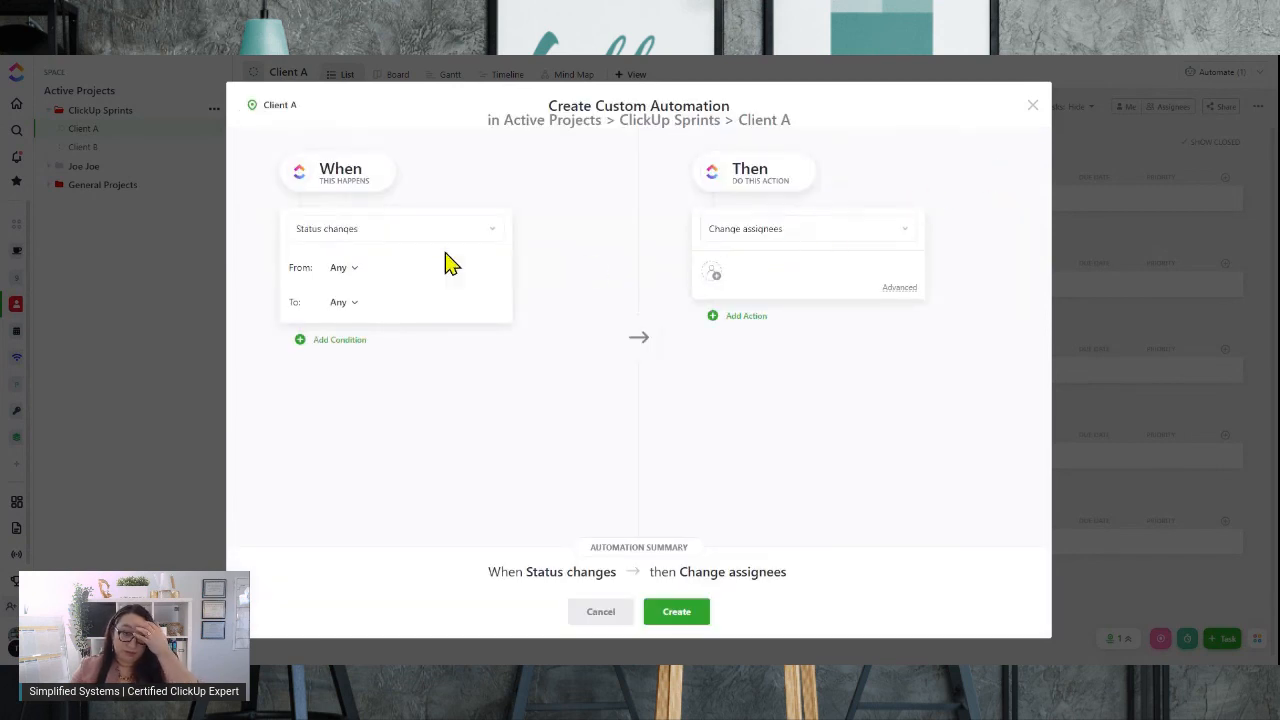
{"action": "left_click", "coordinate": [897, 237]}
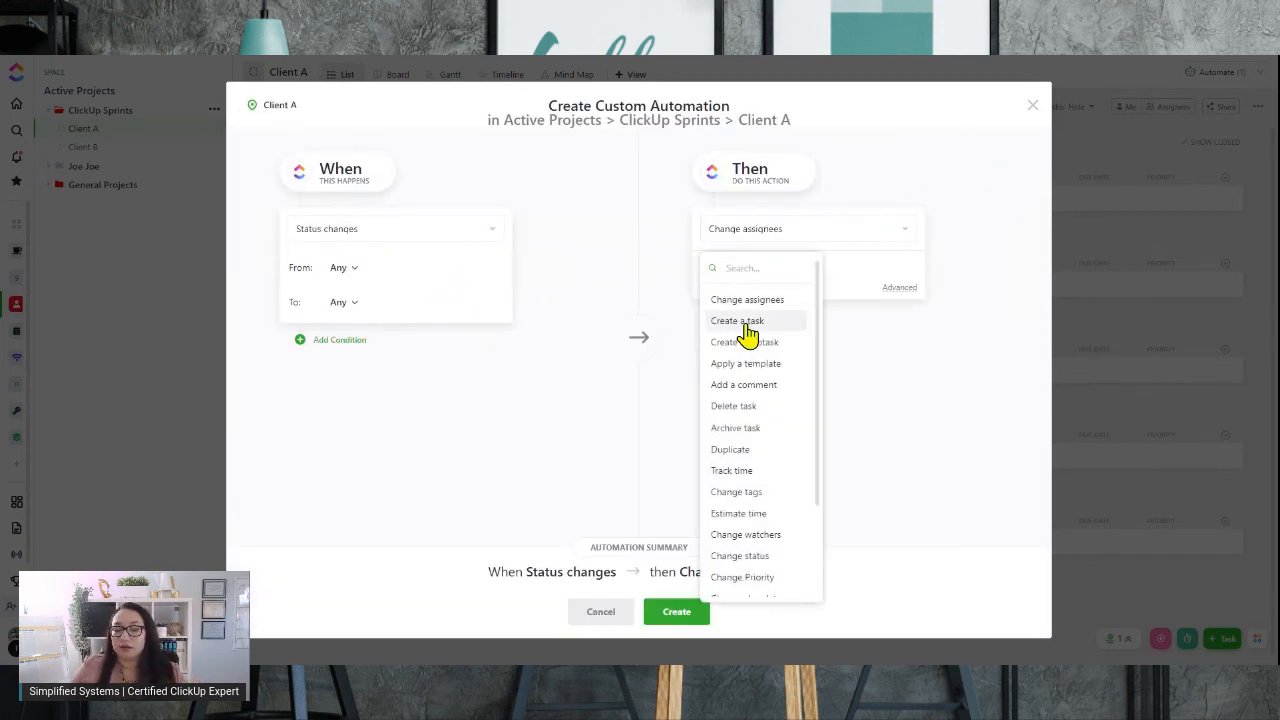
{"action": "left_click", "coordinate": [750, 325]}
{"action": "scroll", "coordinate": [760, 440], "scroll_direction": "down", "scroll_amount": 2}
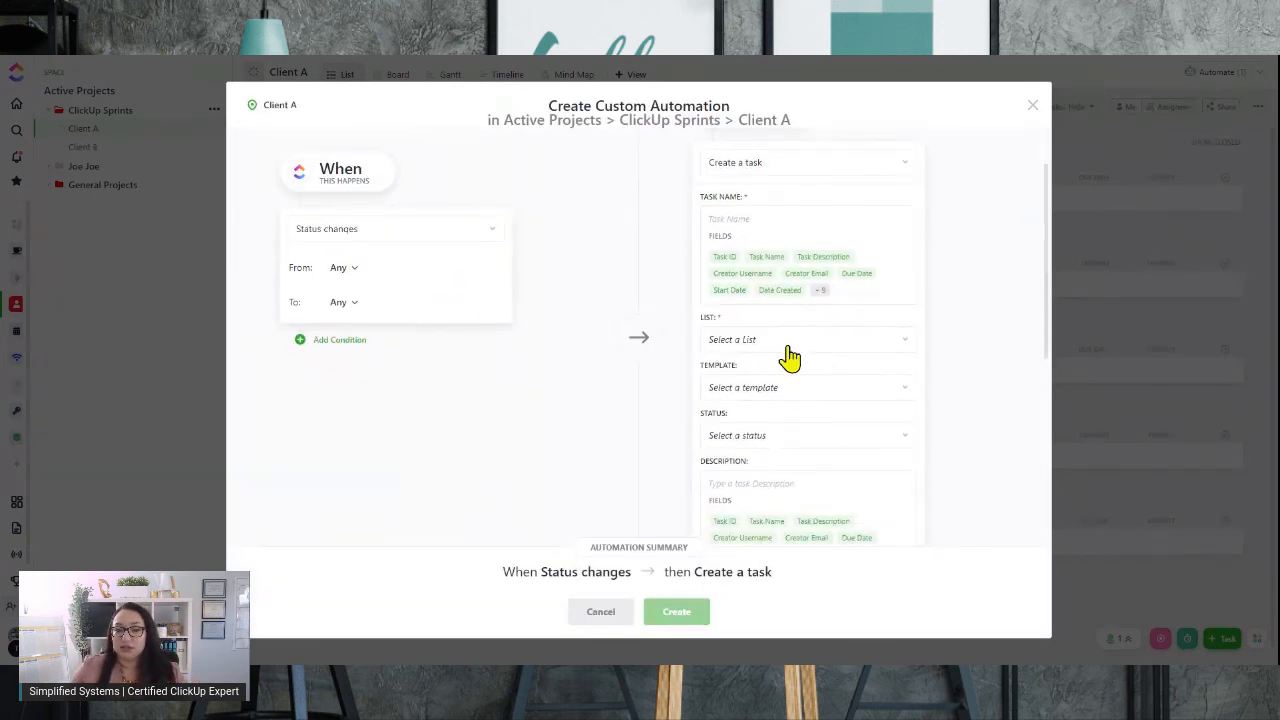
{"action": "left_click", "coordinate": [787, 342]}
{"action": "left_click", "coordinate": [776, 405]}
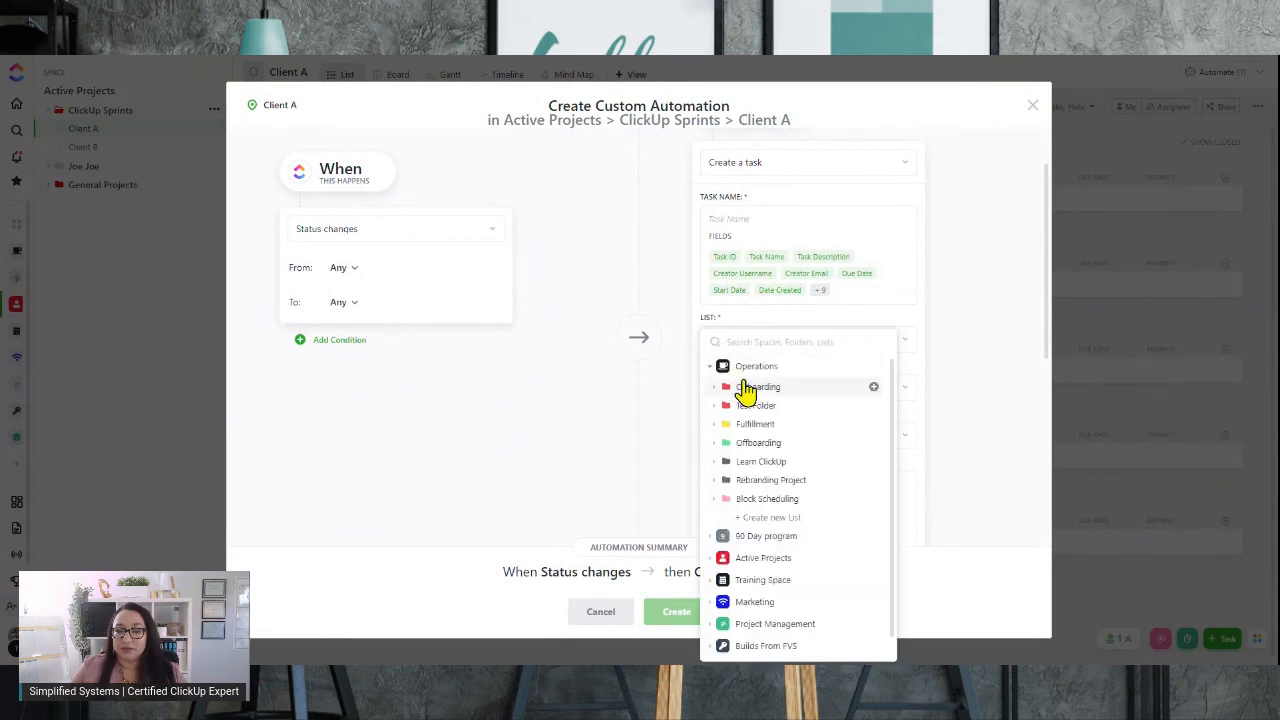
{"action": "left_click", "coordinate": [755, 408]}
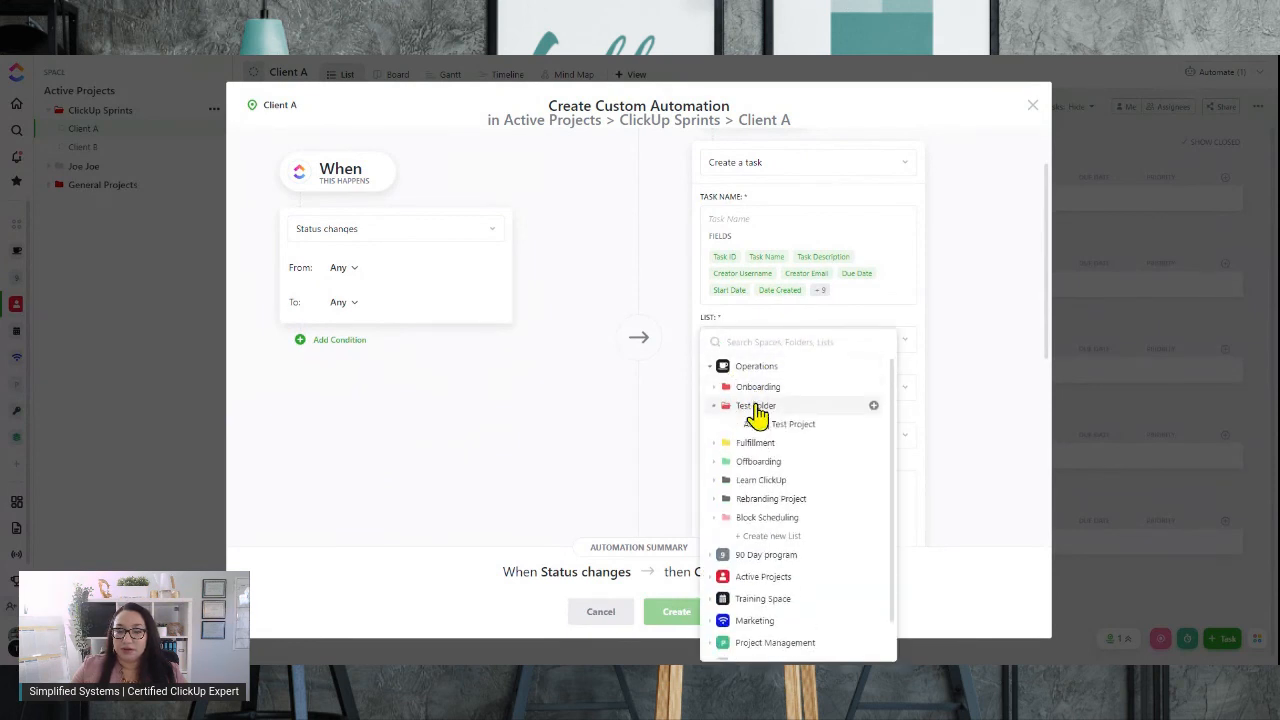
{"action": "left_click", "coordinate": [768, 425]}
Change the action to Delete task and create the automation
{"action": "scroll", "coordinate": [780, 410], "scroll_direction": "down", "scroll_amount": 10}
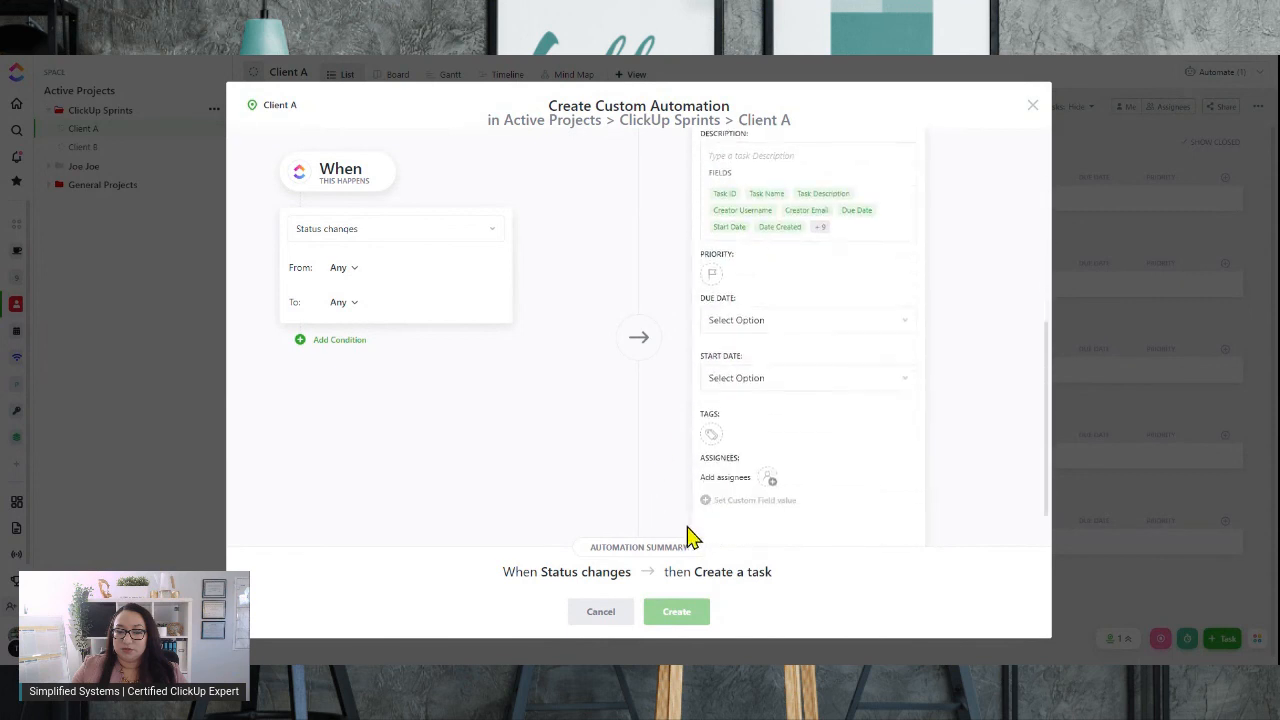
{"action": "scroll", "coordinate": [757, 320], "scroll_direction": "up", "scroll_amount": 10}
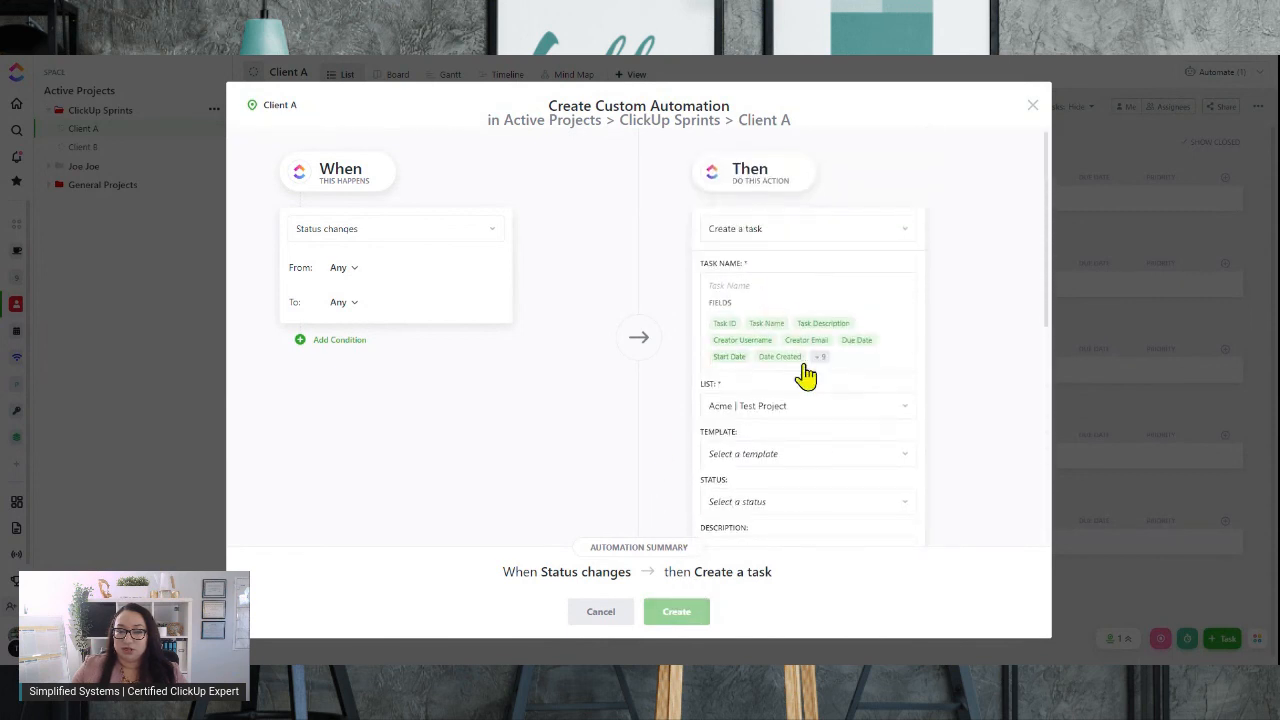
{"action": "left_click", "coordinate": [790, 234]}
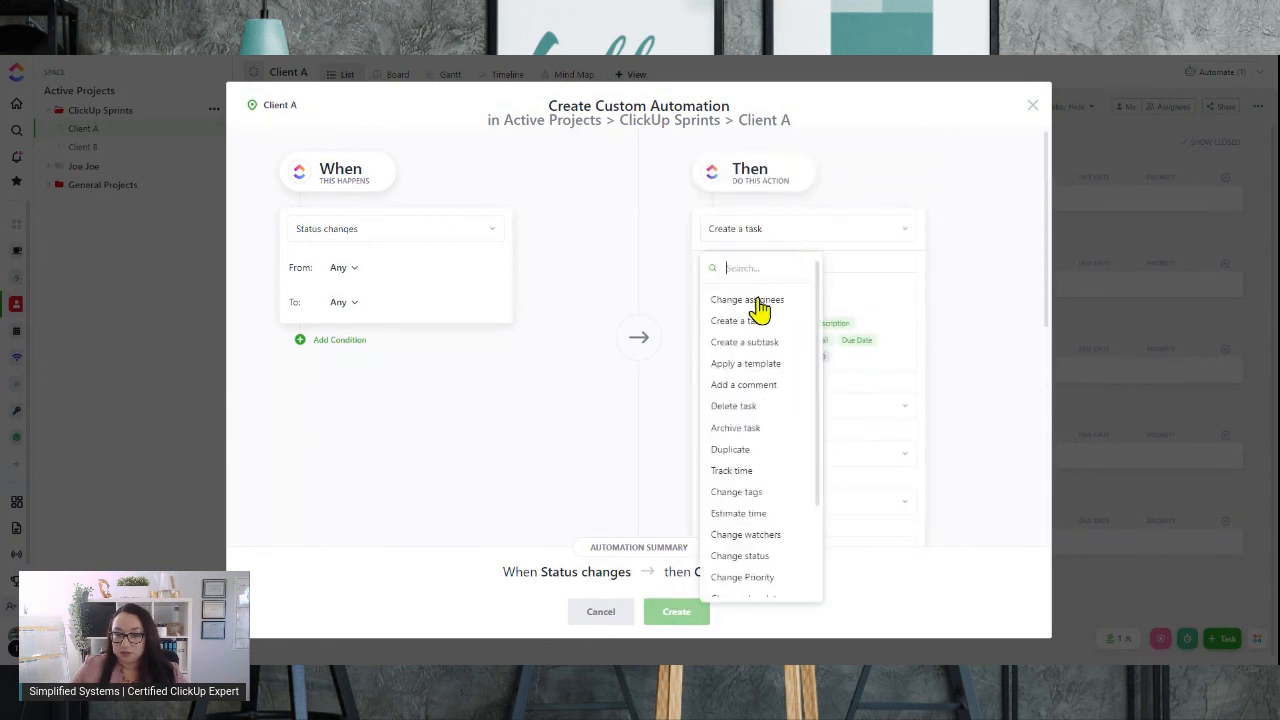
{"action": "left_click", "coordinate": [766, 408]}
{"action": "left_click", "coordinate": [684, 614]}
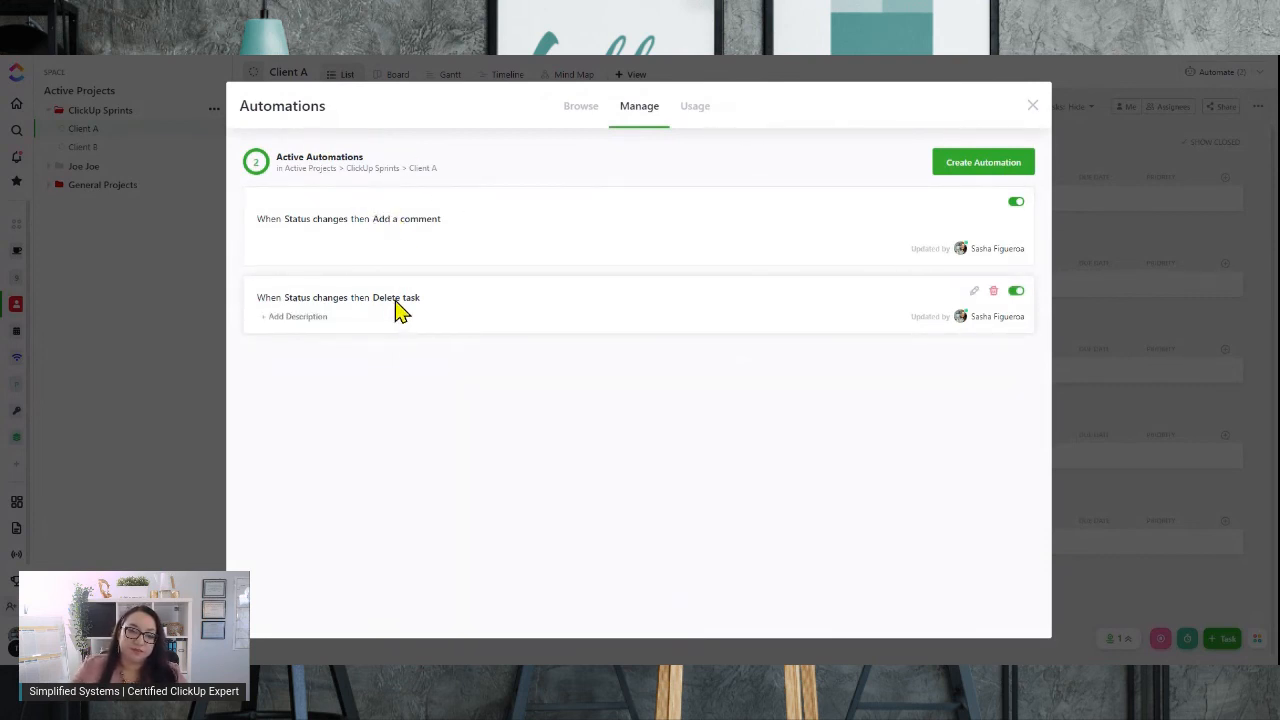
Add the description "edit" to the Add a comment automation
{"action": "left_click", "coordinate": [296, 248]}
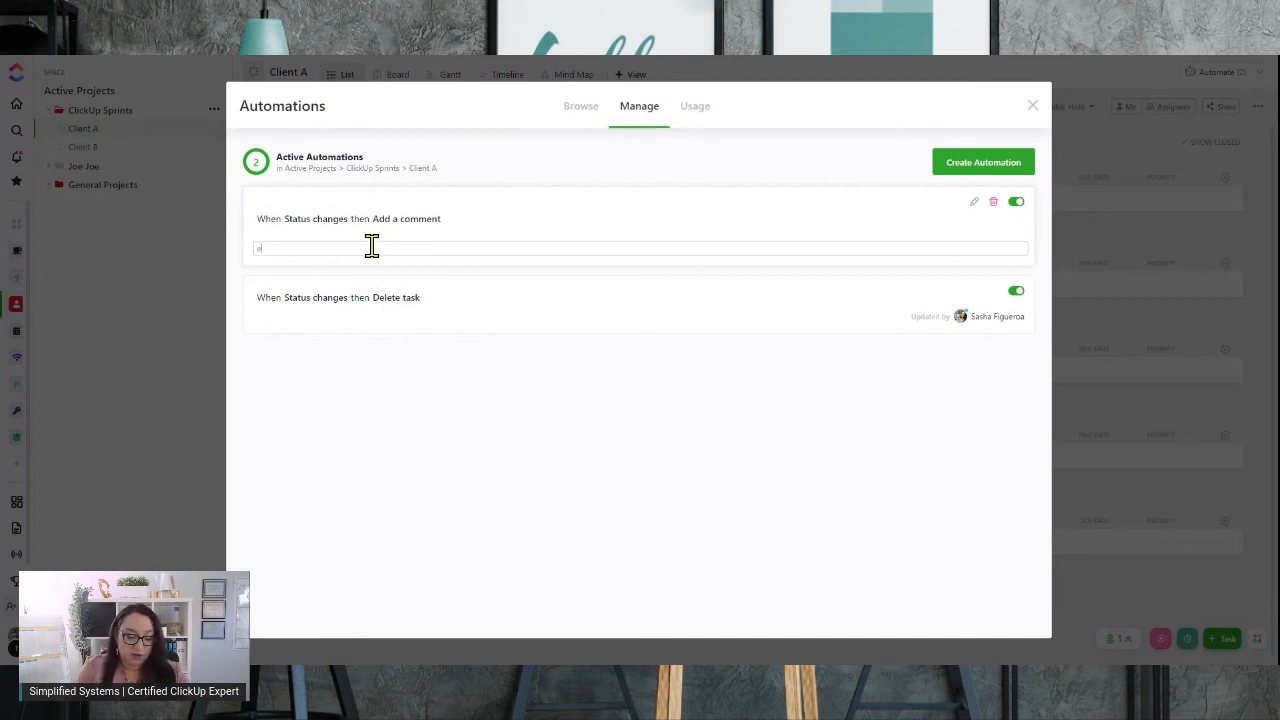
{"action": "left_click", "coordinate": [477, 444]}
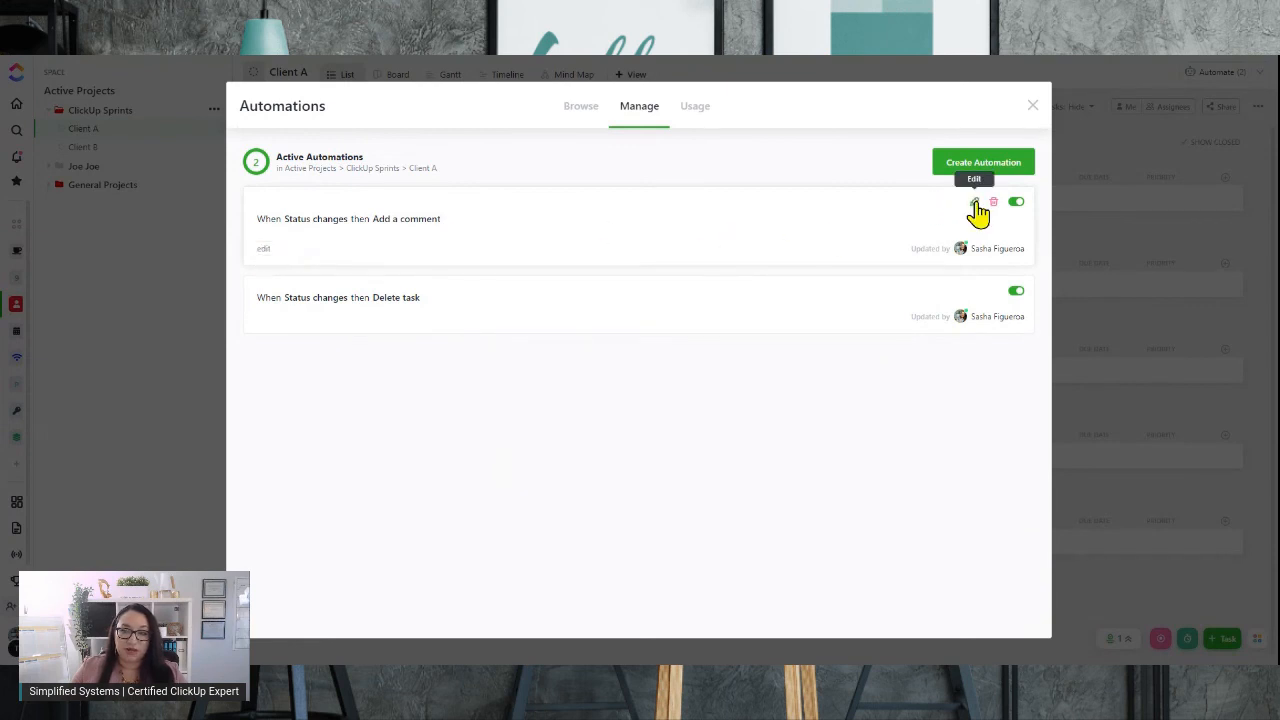
Open the Add a comment automation's editor and save it, then set its description to "Comment to bill"
{"action": "left_click", "coordinate": [975, 203]}
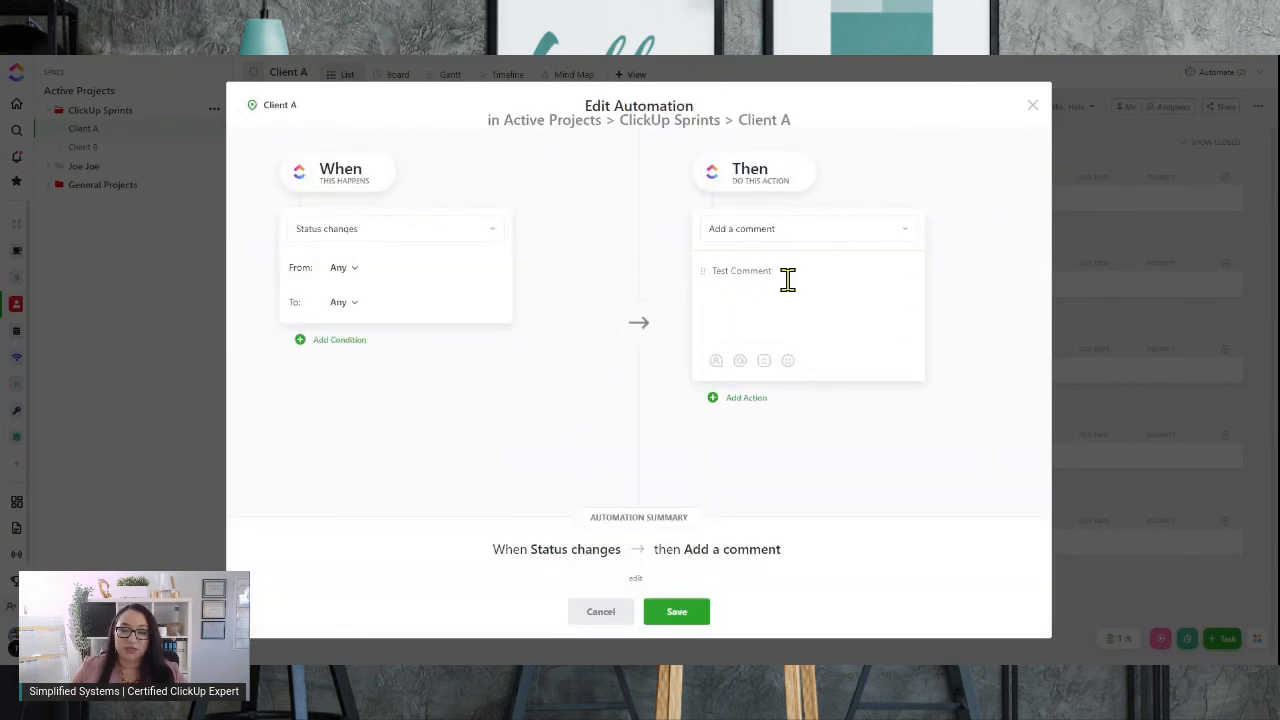
{"action": "left_click", "coordinate": [667, 618]}
{"action": "double_click", "coordinate": [264, 249]}
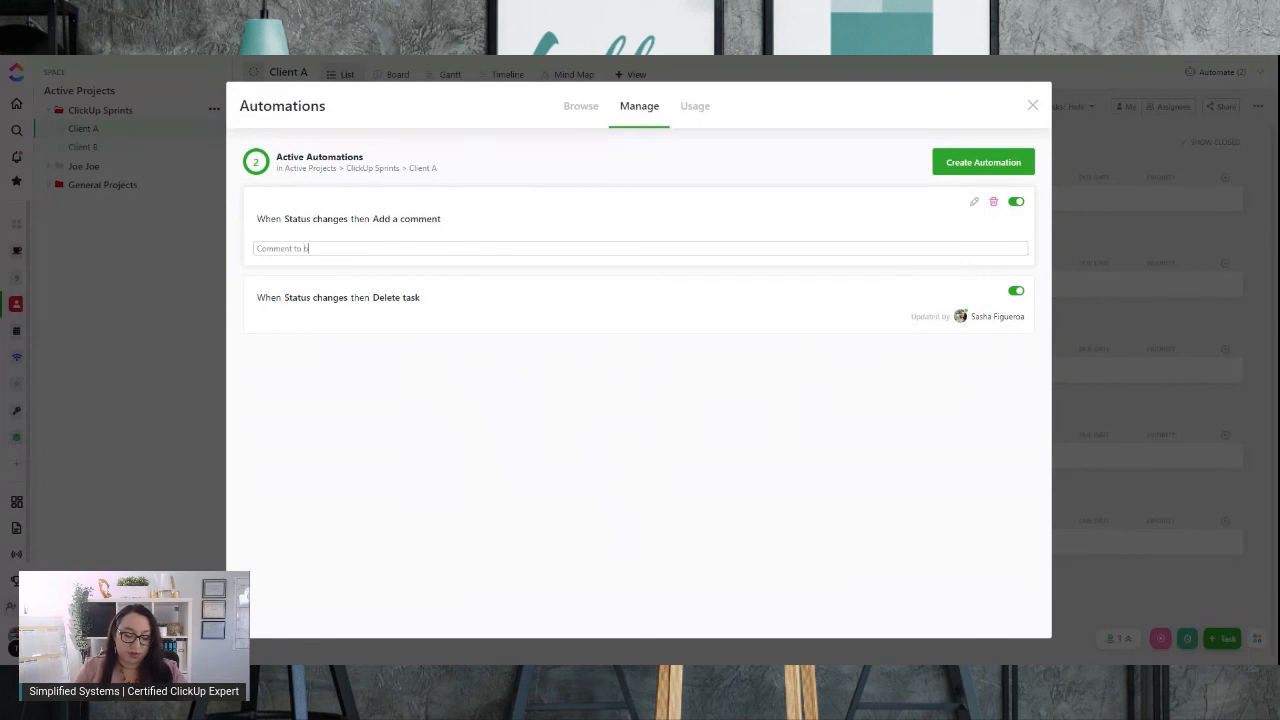
{"action": "left_click", "coordinate": [331, 223]}
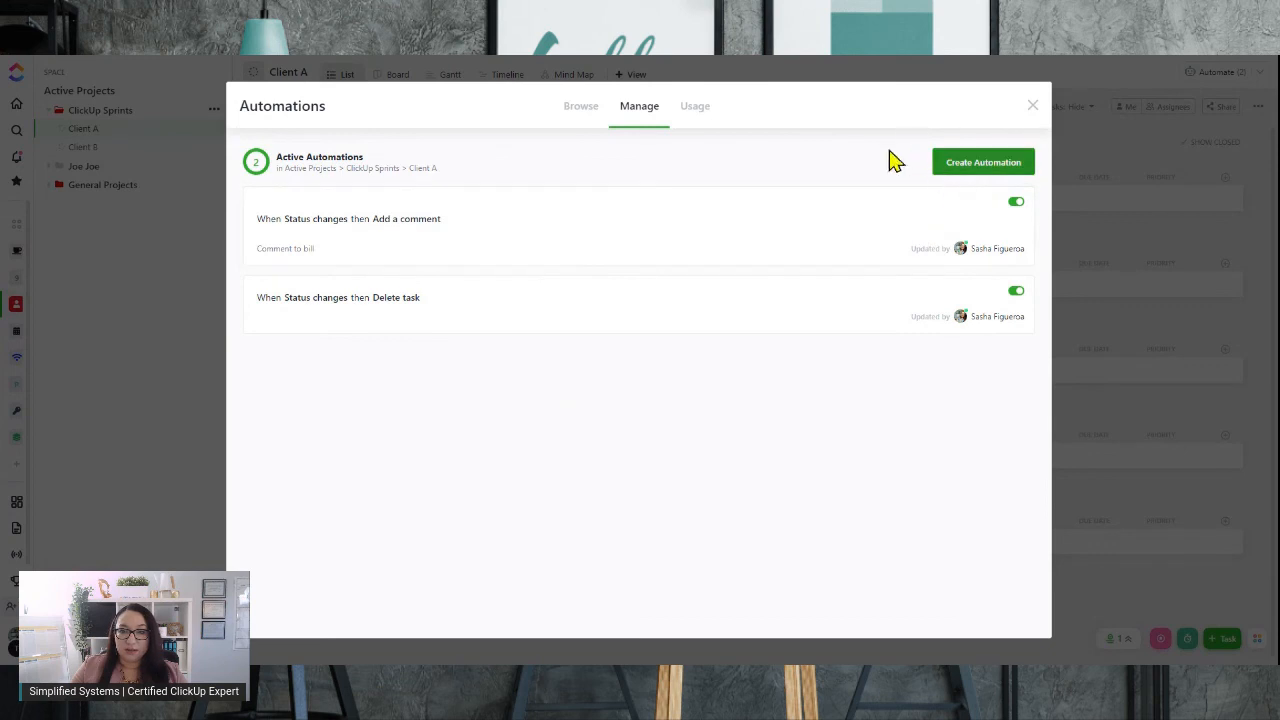
Review the automation usage and the browsable automation templates, then close the Automations dialog
{"action": "left_click", "coordinate": [700, 112]}
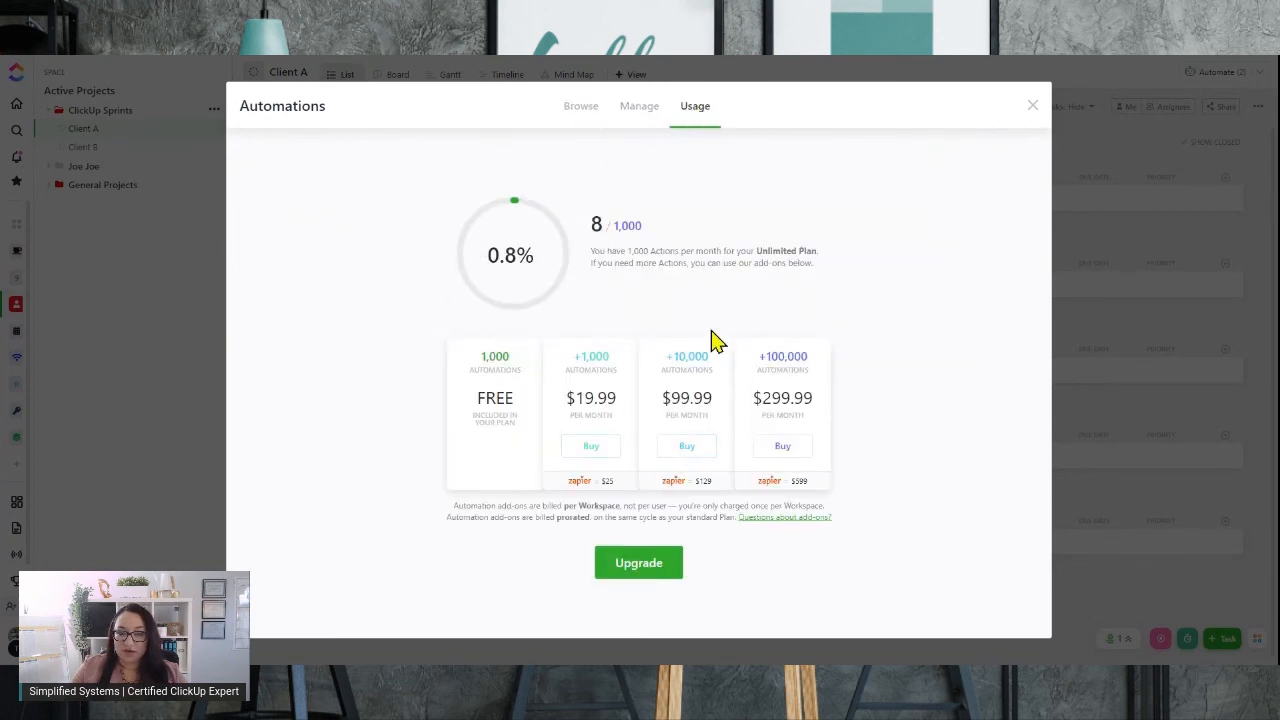
{"action": "left_click", "coordinate": [581, 110]}
{"action": "scroll", "coordinate": [894, 334], "scroll_direction": "down", "scroll_amount": 3}
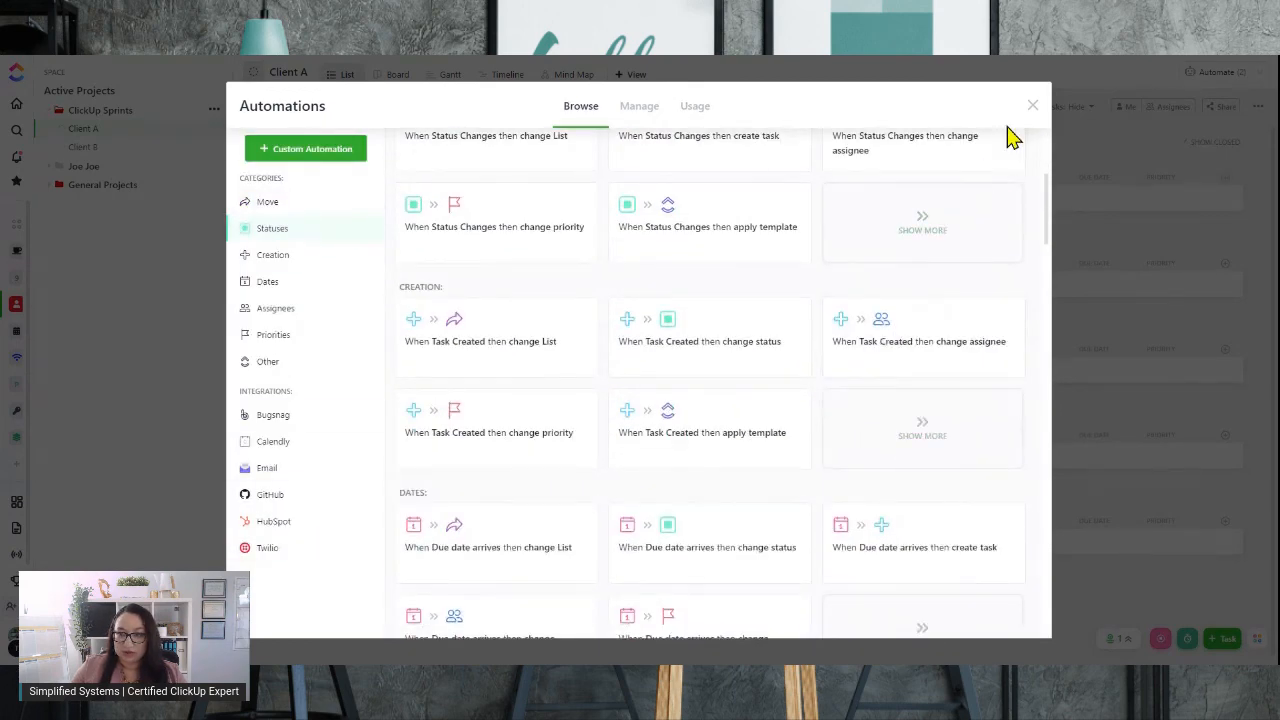
{"action": "left_click", "coordinate": [1031, 106]}
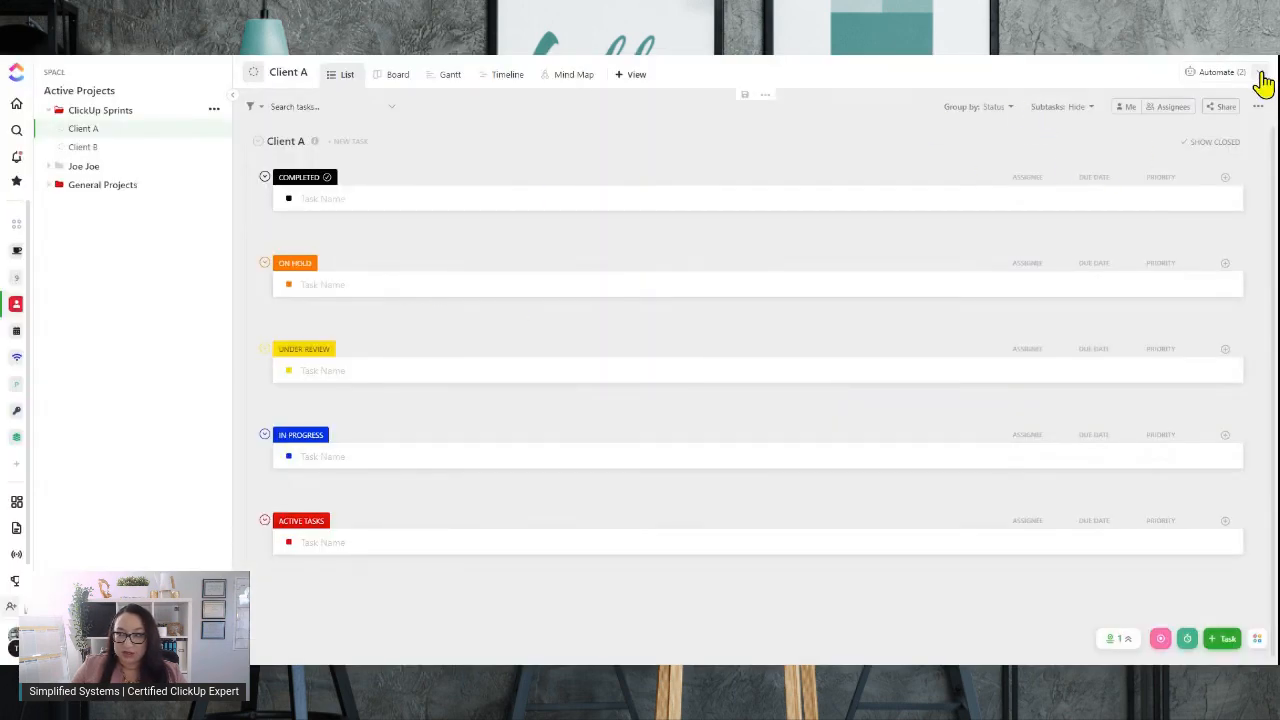
Switch to the Client B list and back to Client A
{"action": "mouse_move", "coordinate": [1226, 86]}
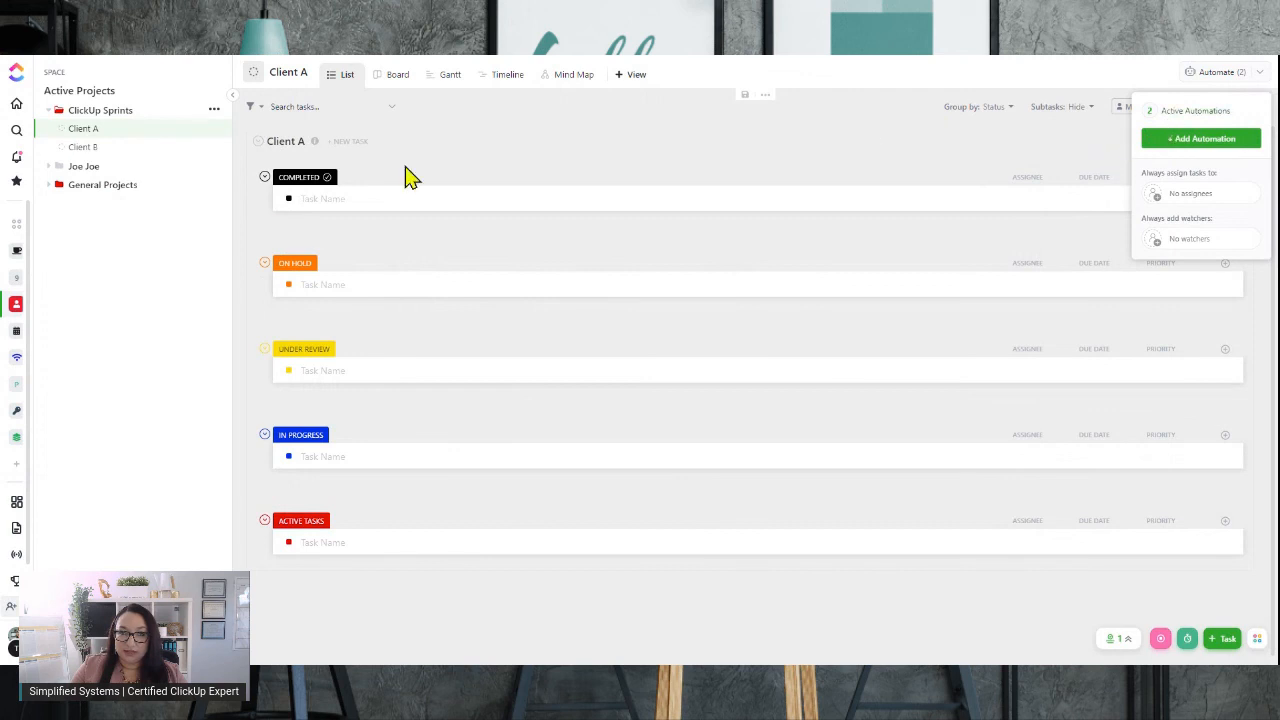
{"action": "left_click", "coordinate": [102, 146]}
{"action": "left_click", "coordinate": [102, 148]}
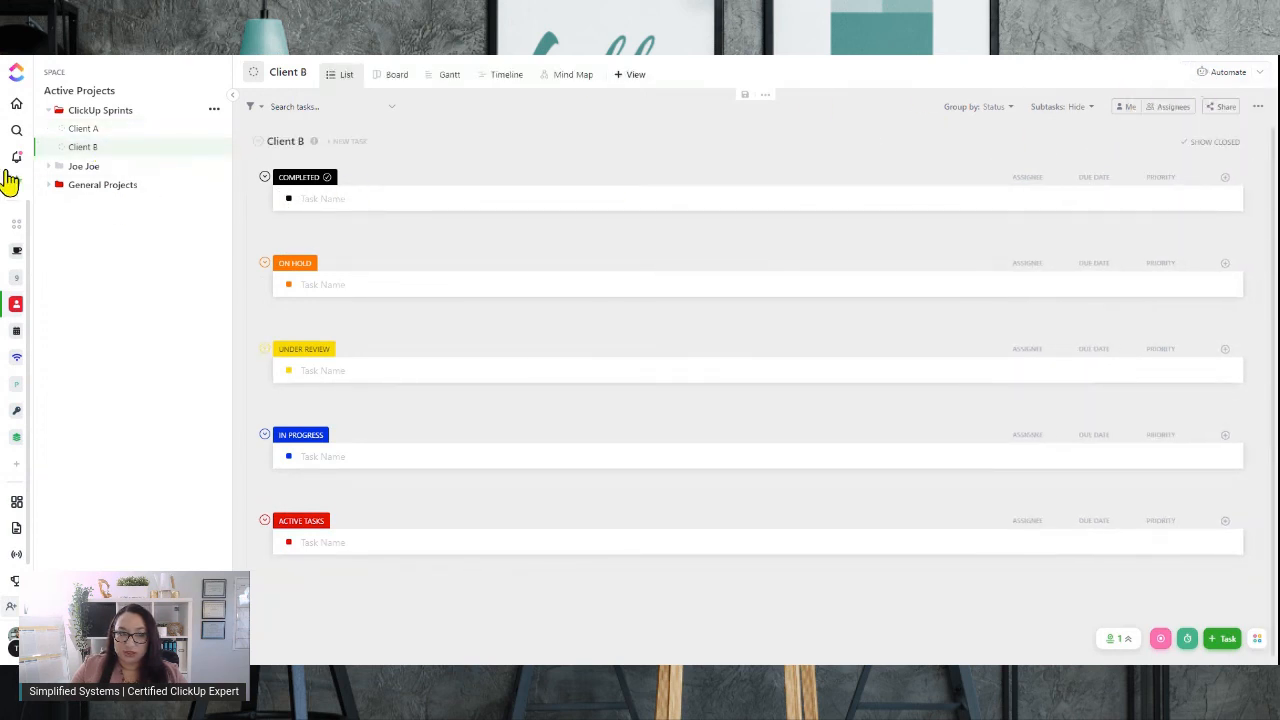
{"action": "left_click", "coordinate": [121, 130]}
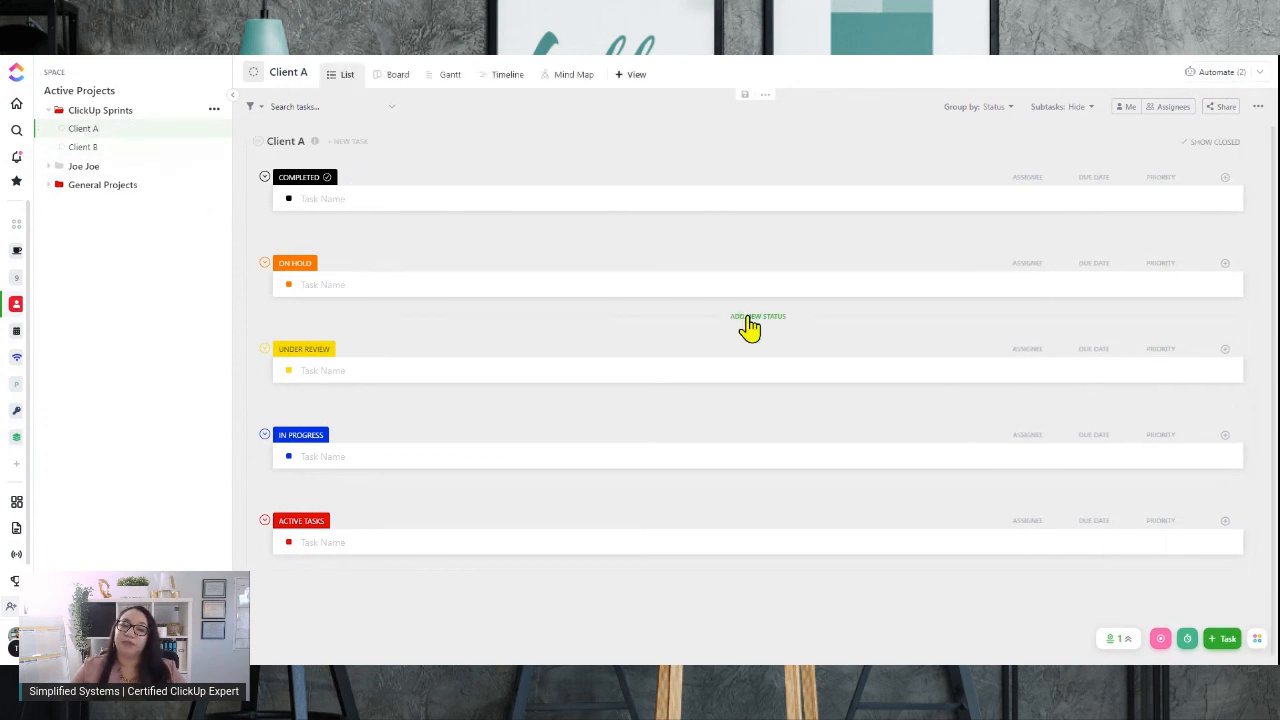